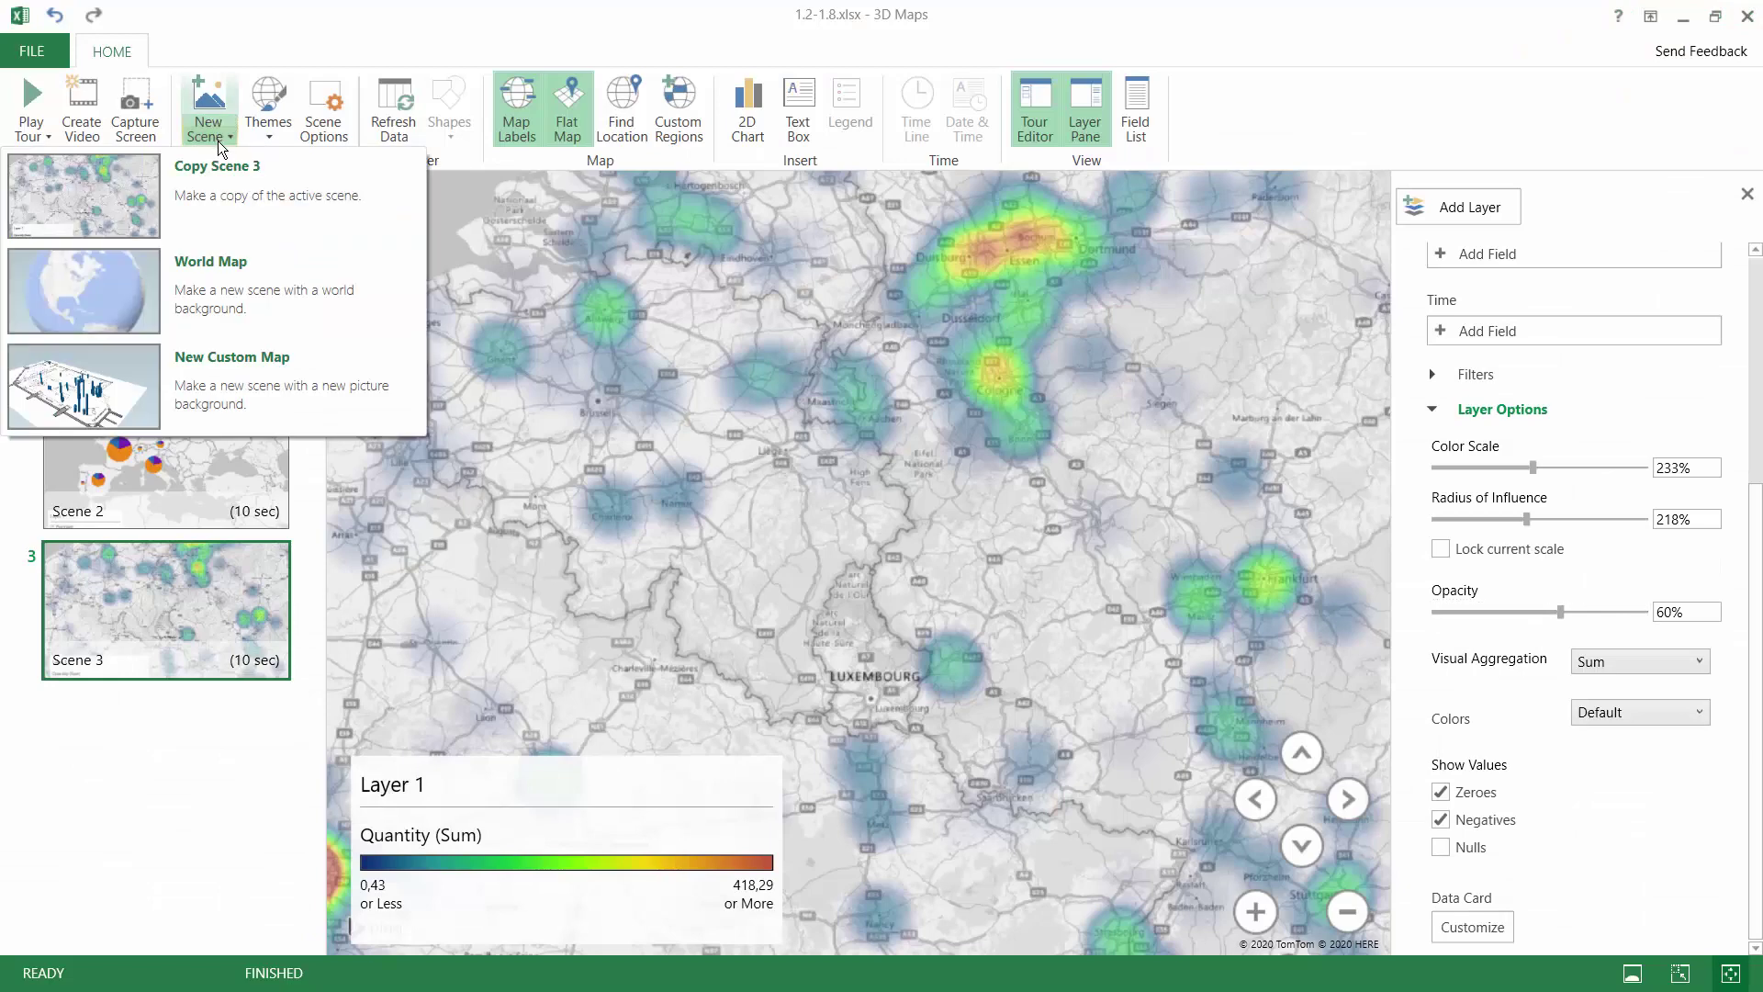
Add a fourth scene to the tour using the World Map background.
click(219, 288)
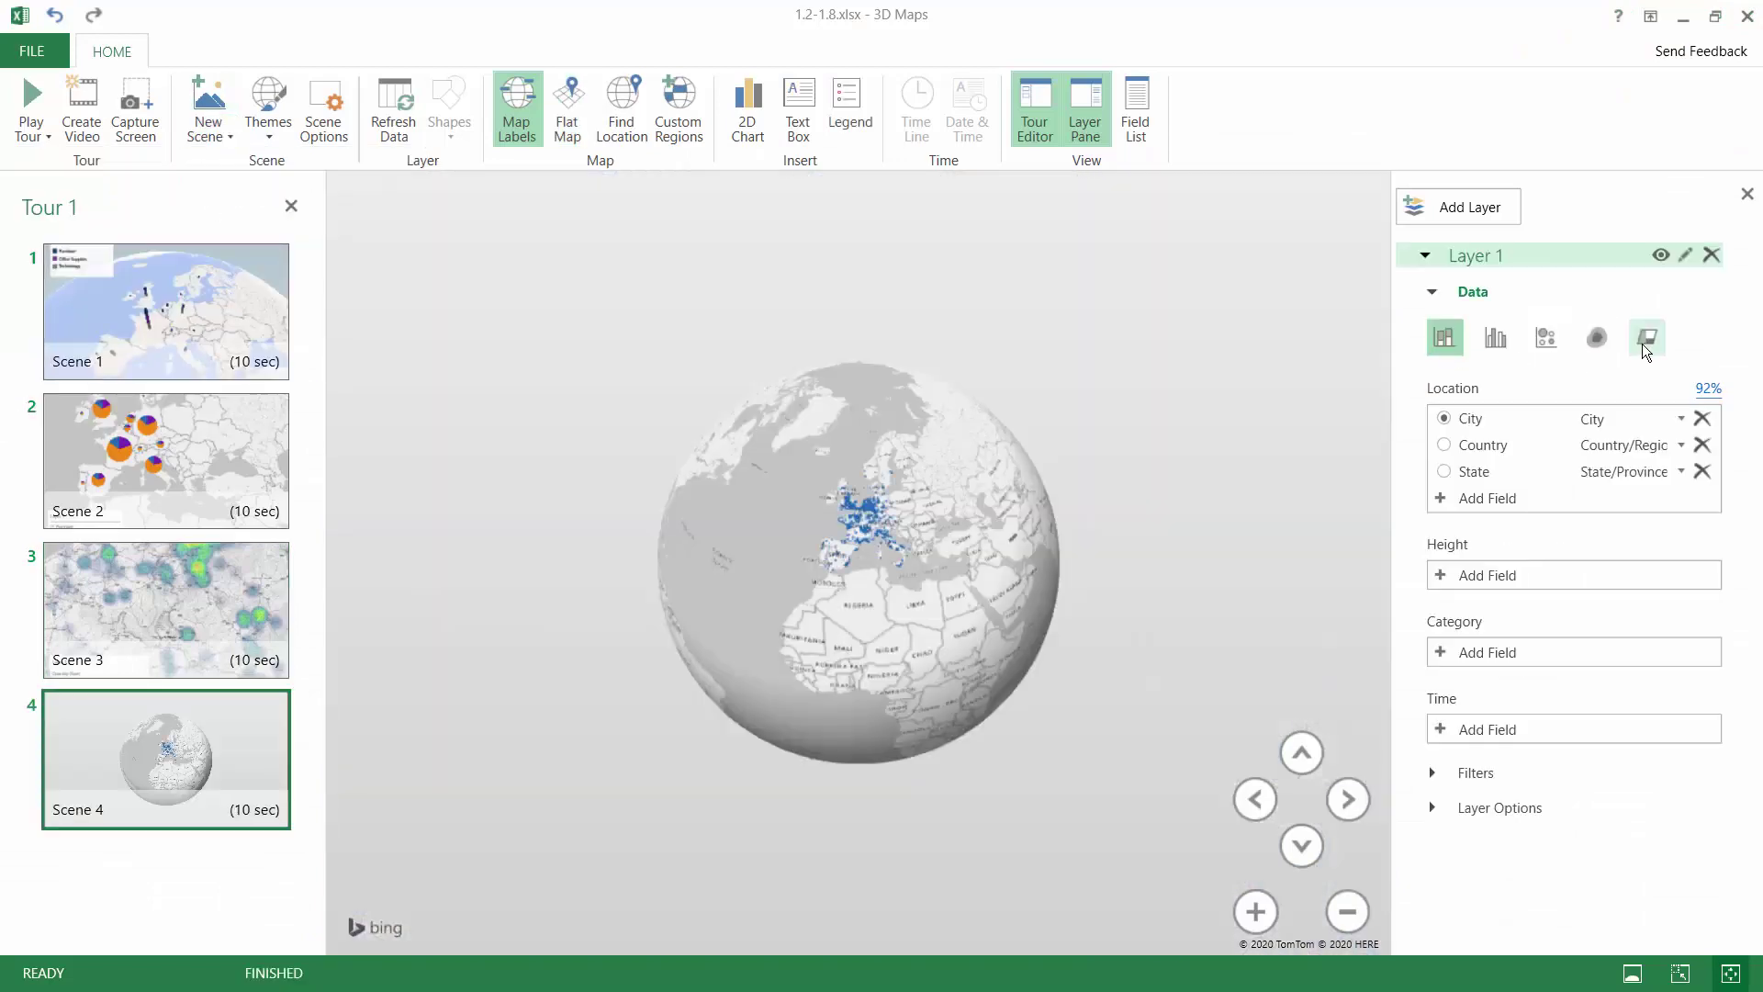
Show Layer 1 as filled regions by Country without City and State, on a flat map.
click(1646, 338)
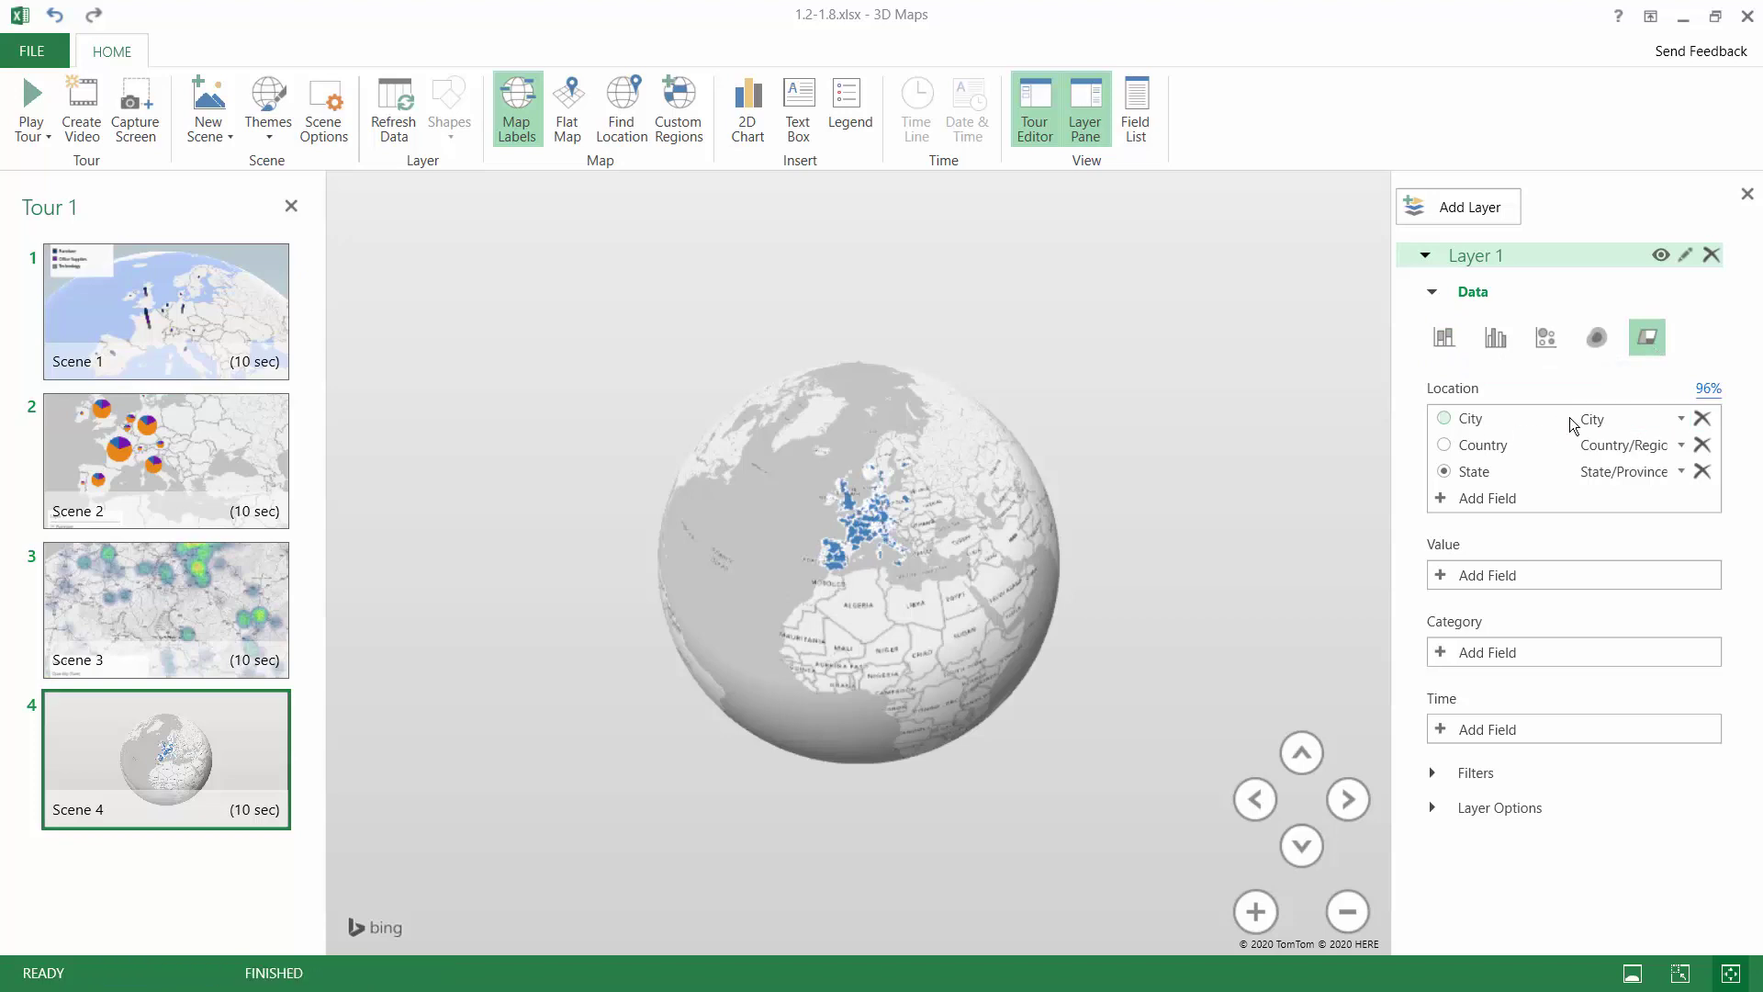
click(1444, 444)
click(1706, 417)
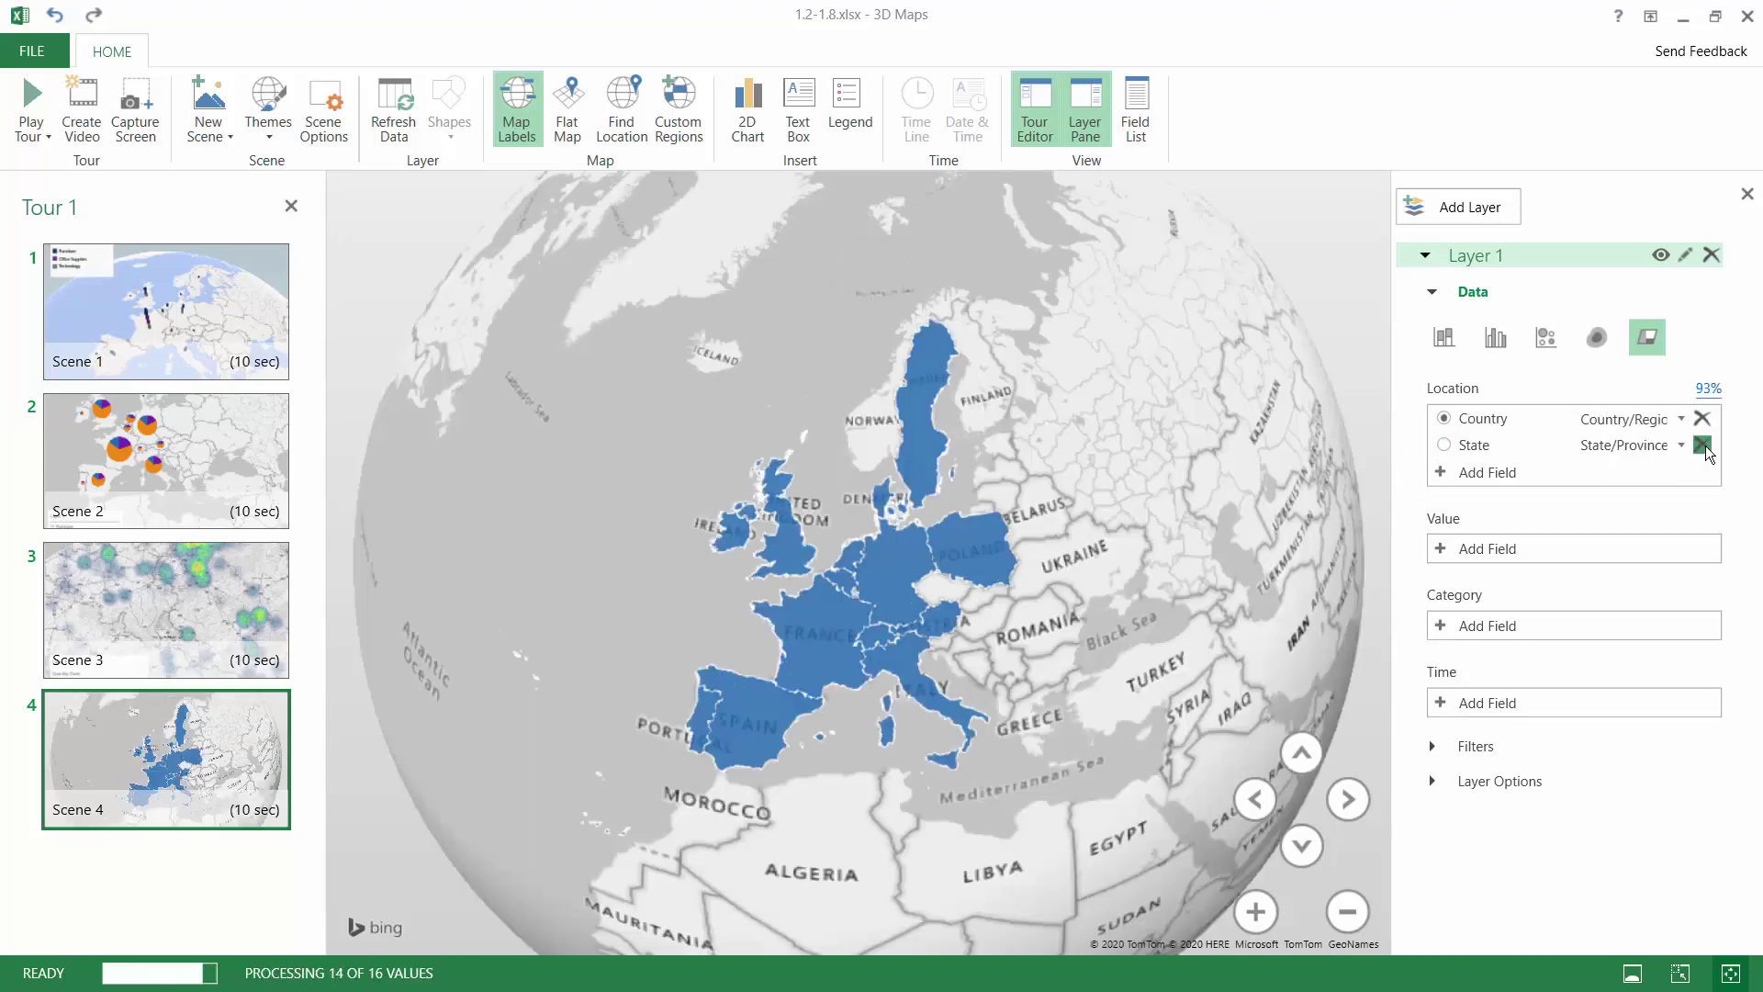
click(1705, 444)
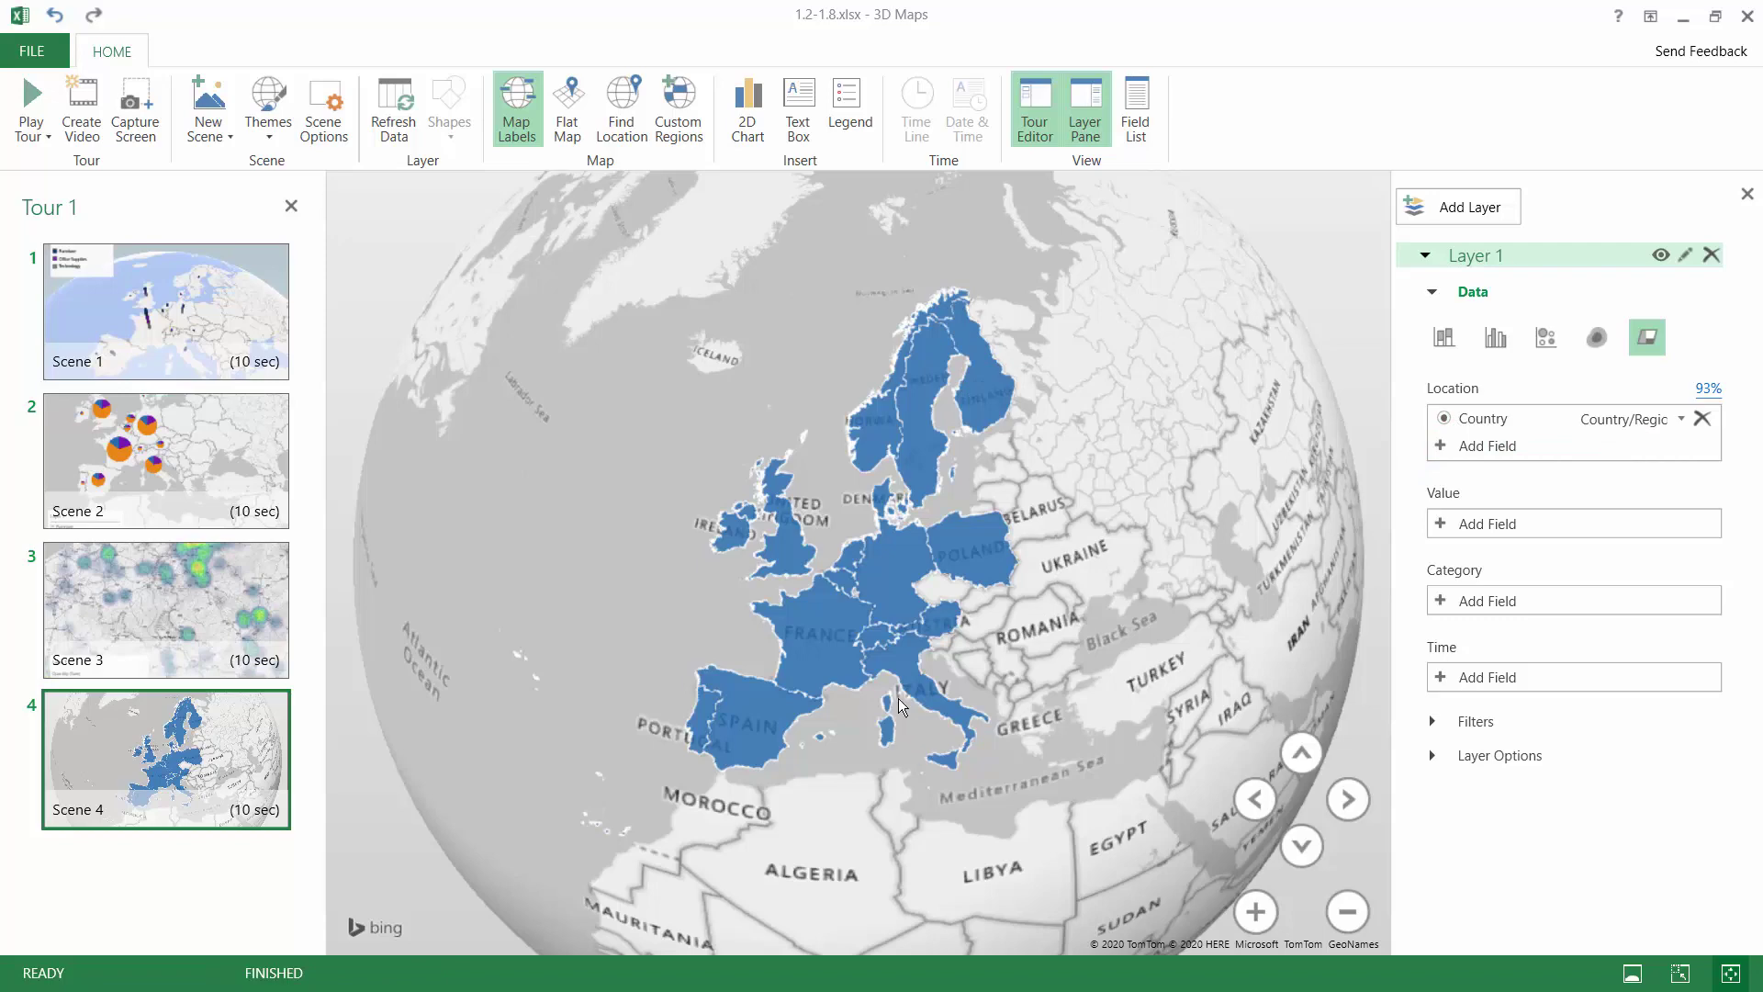
click(567, 109)
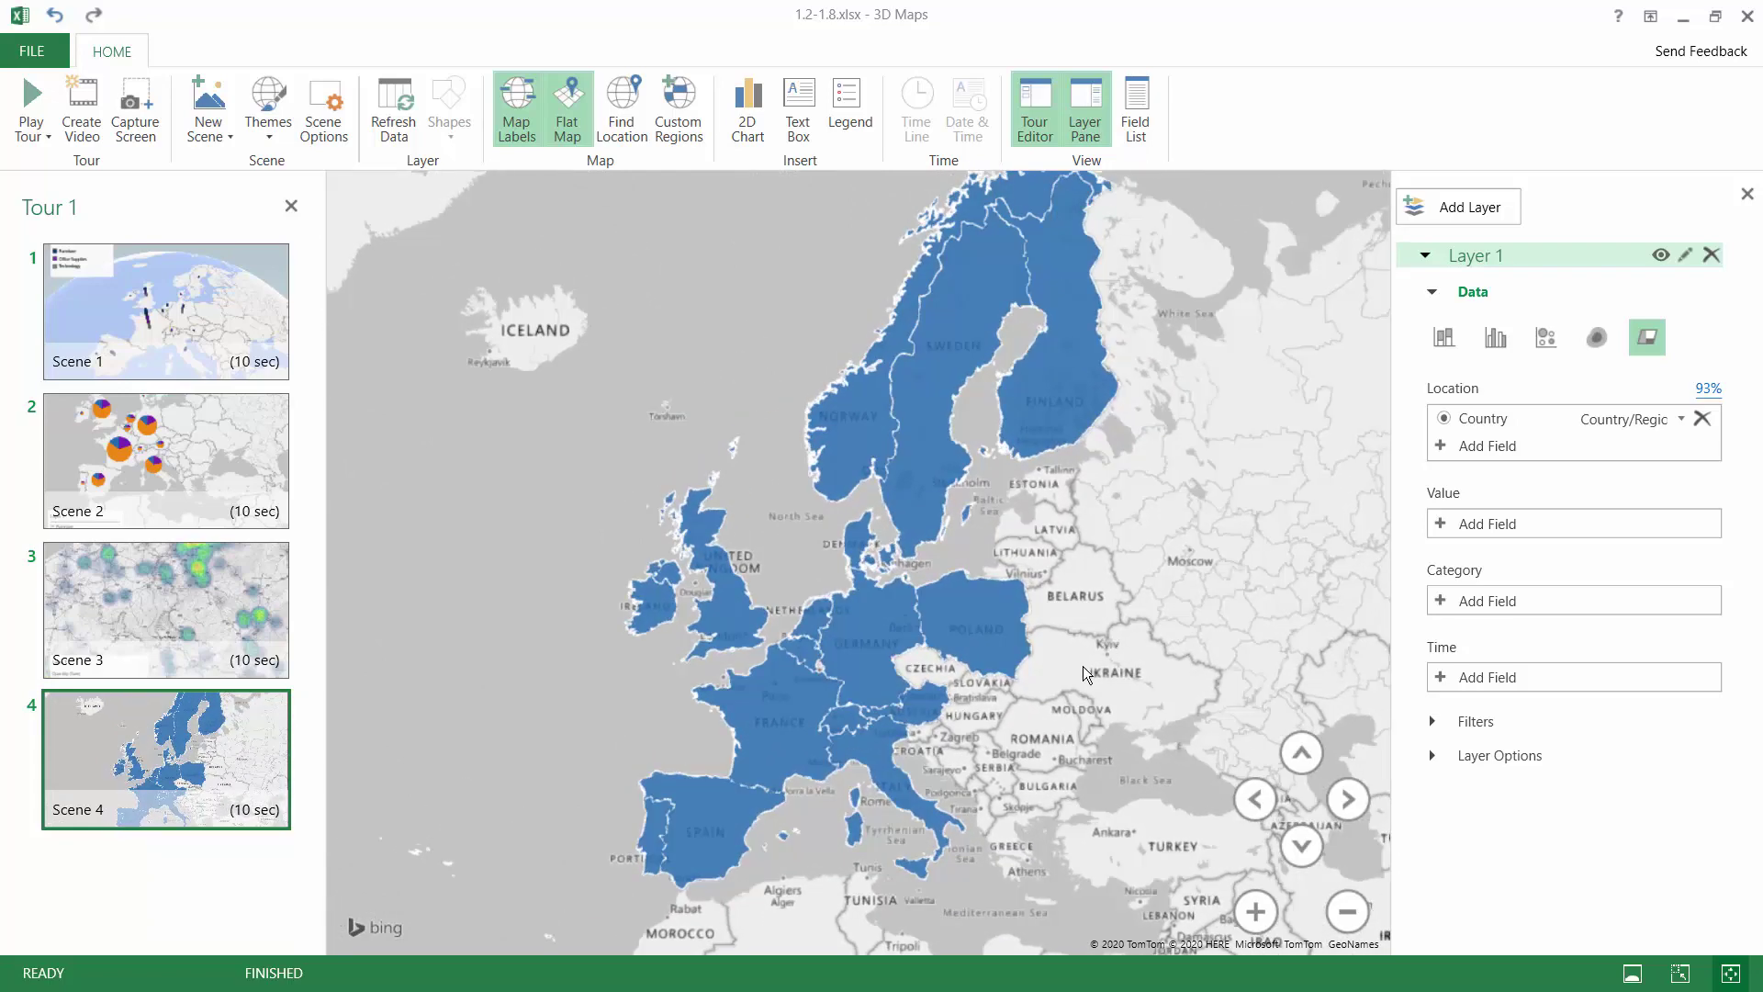
Shade the country regions by summed Sales.
click(1461, 526)
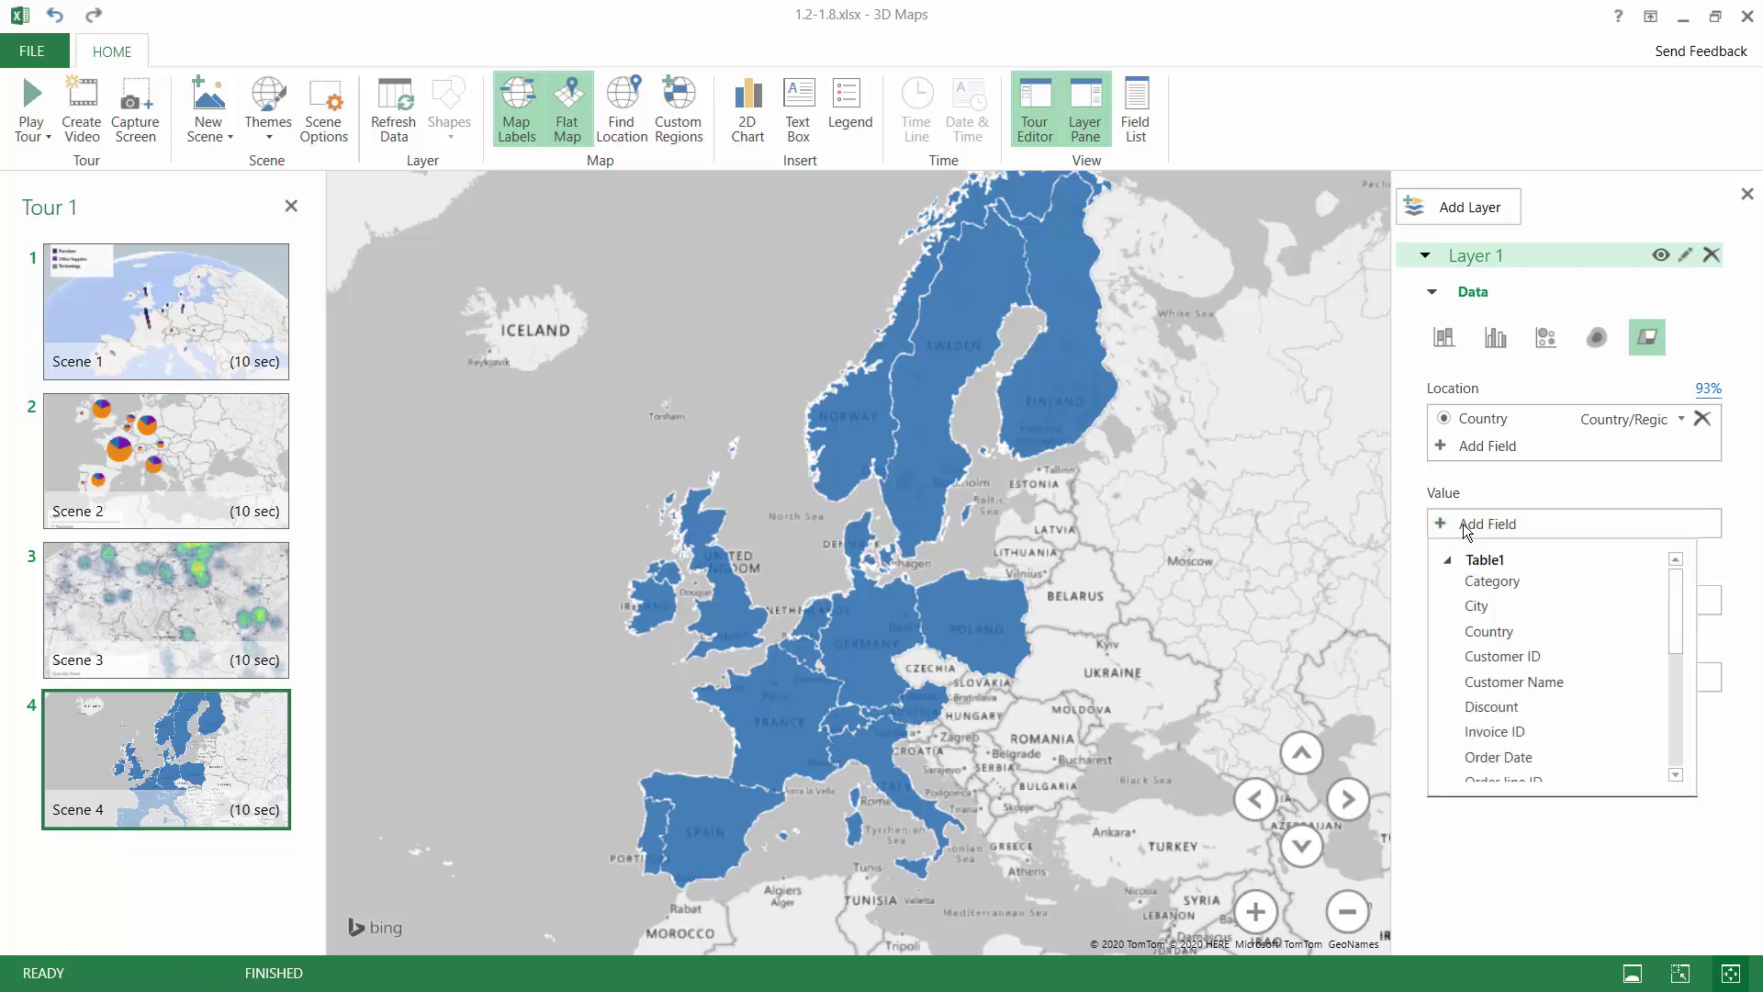
scroll(1480, 606, down, 5)
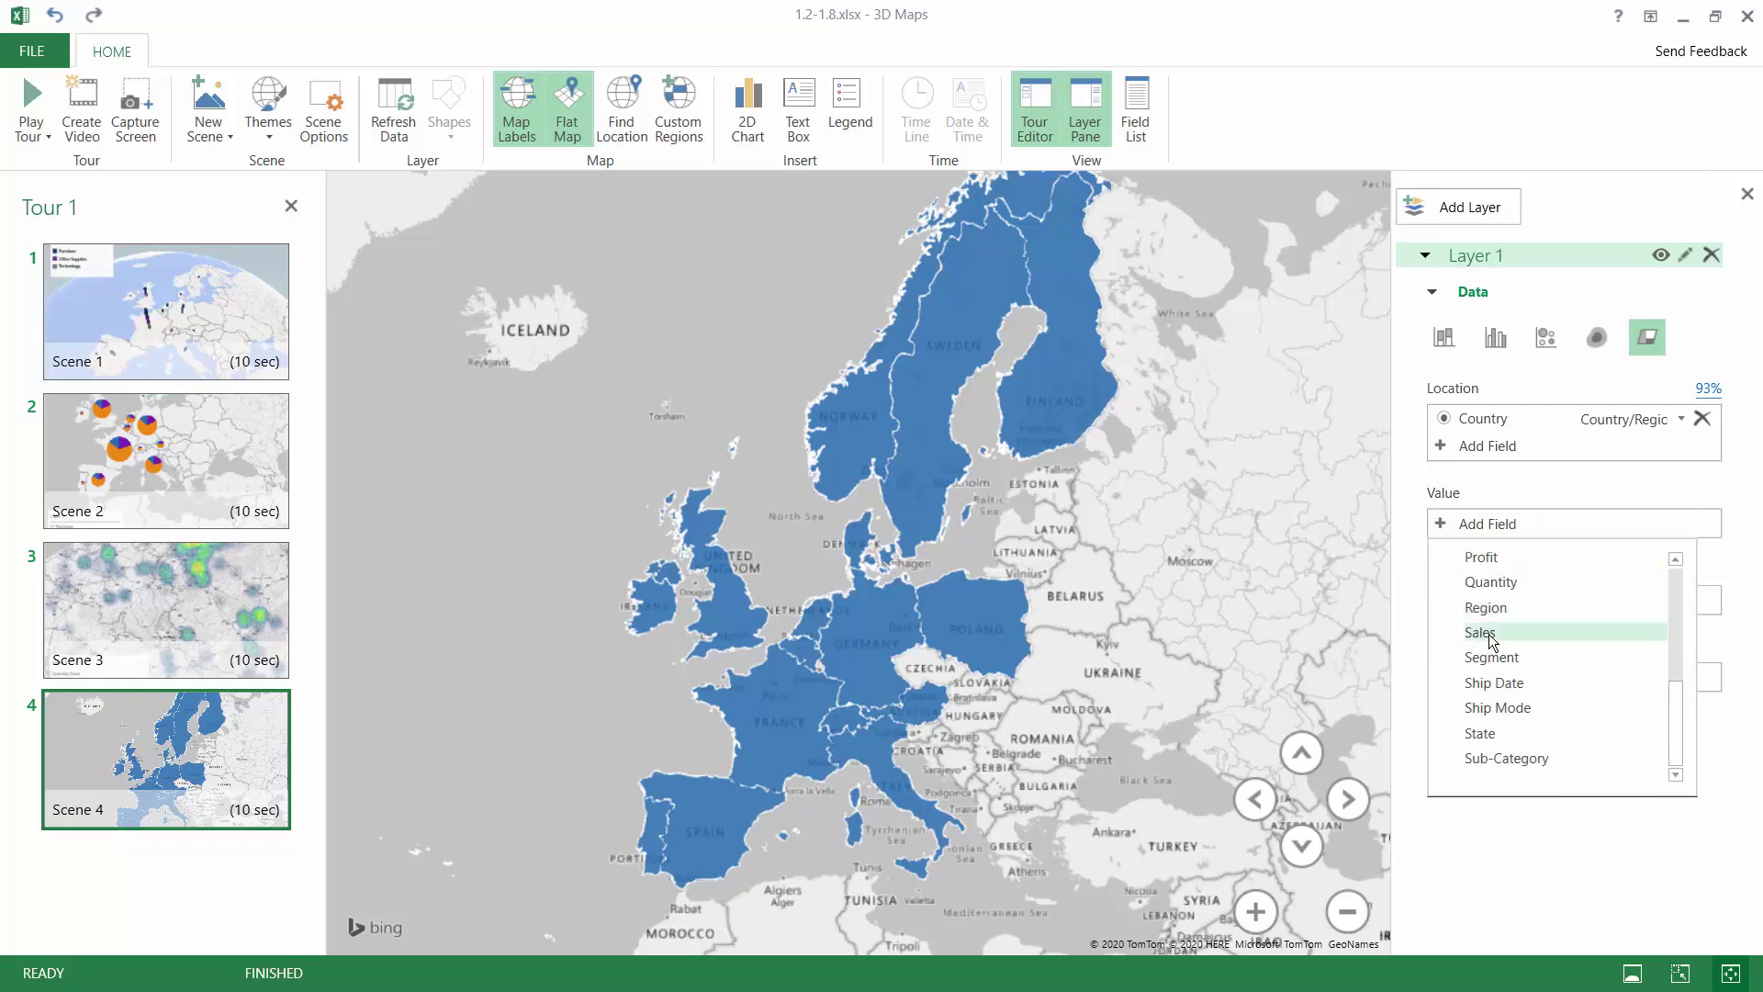
click(1480, 632)
Move the Layer 1 legend to the top-left of the map.
mouse_move(691, 702)
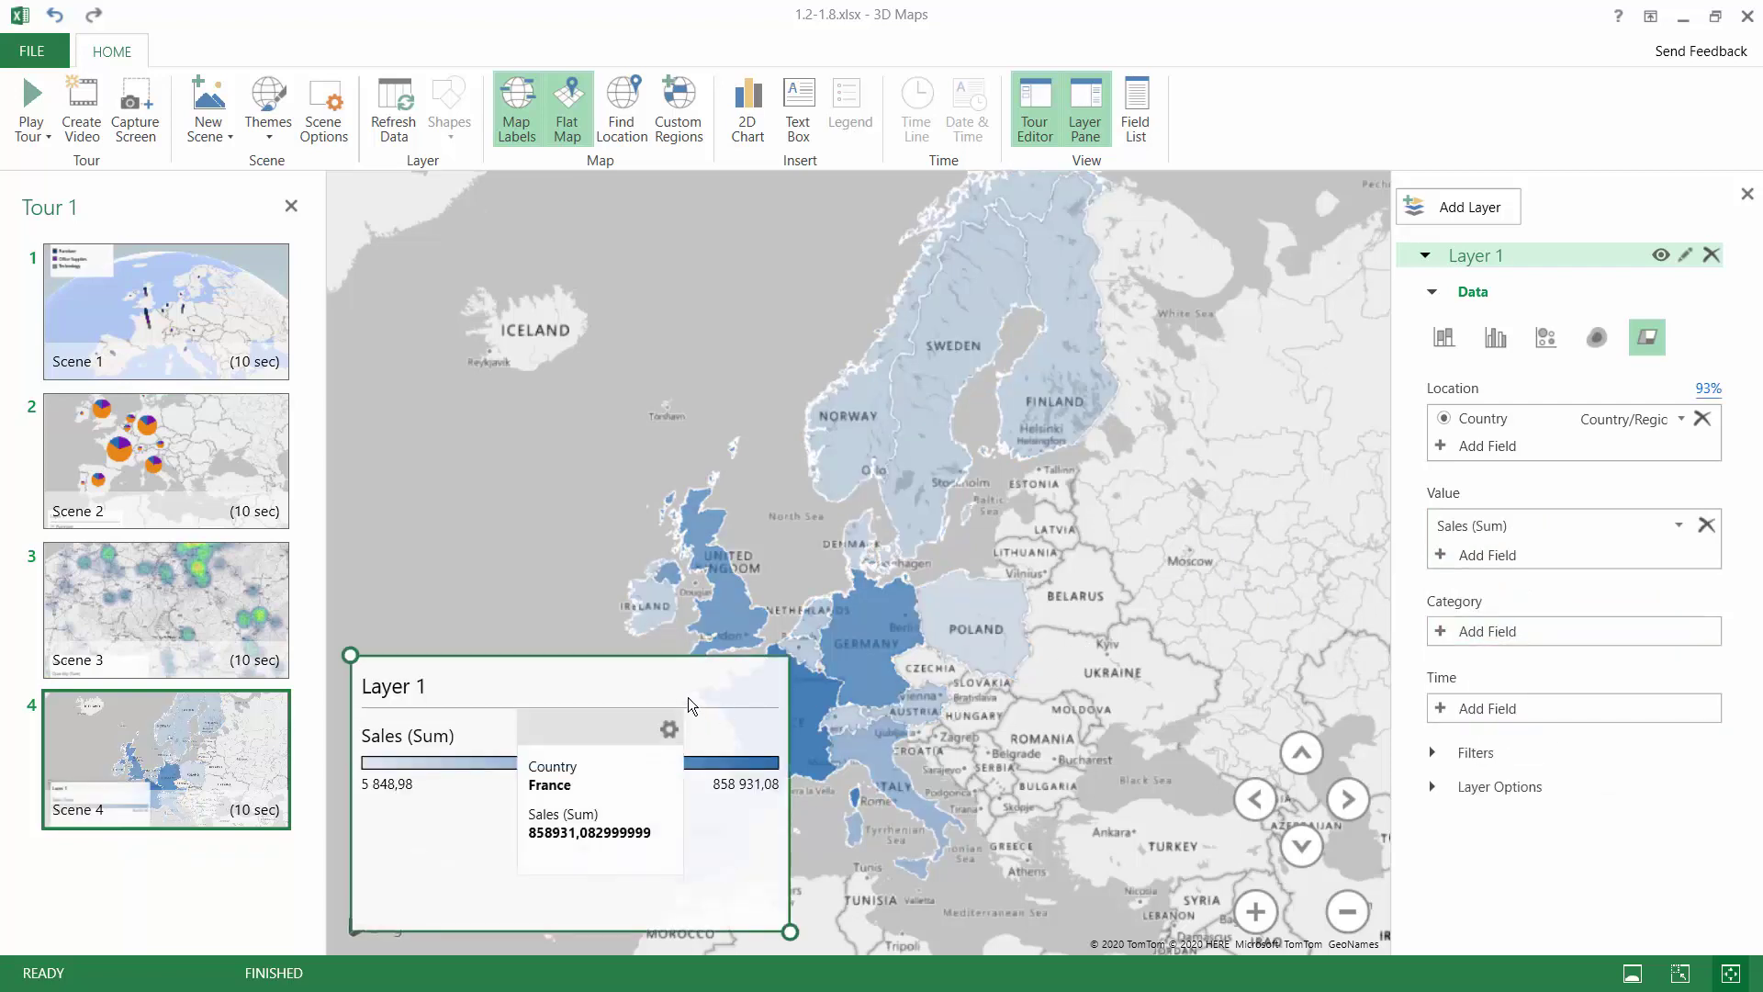
drag(356, 663, 346, 206)
click(1434, 786)
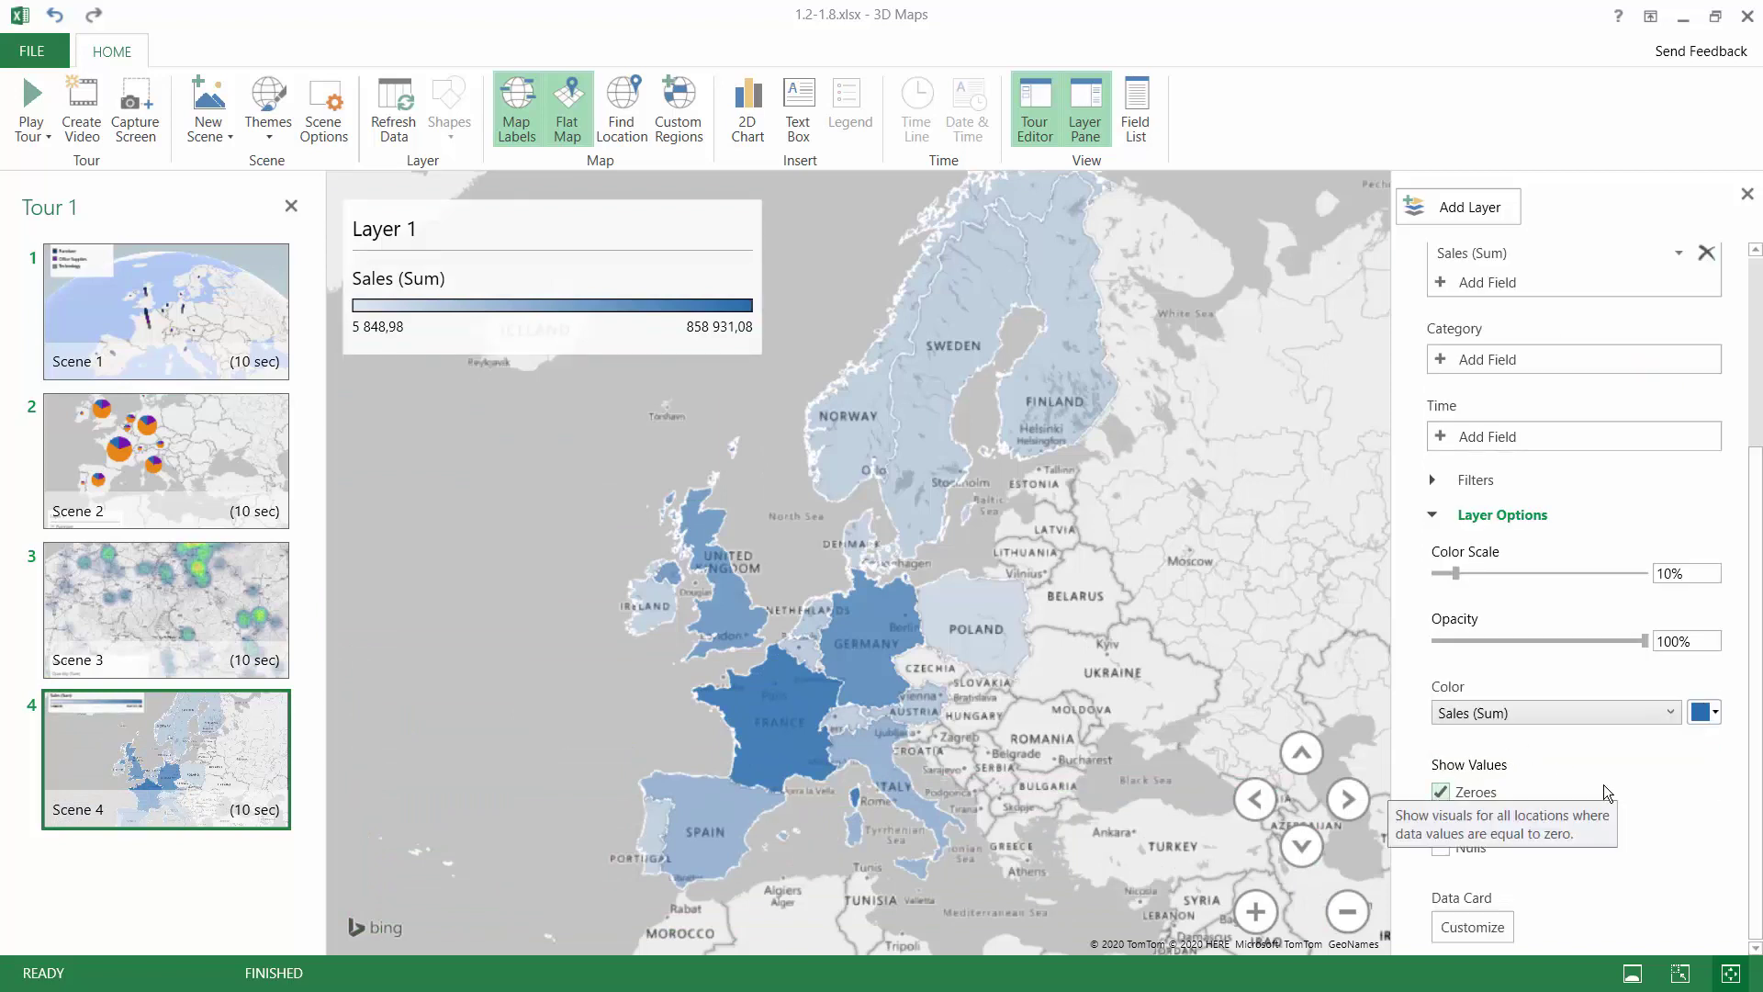
Change the Sales (Sum) region colour from blue to red.
click(1714, 713)
click(1581, 734)
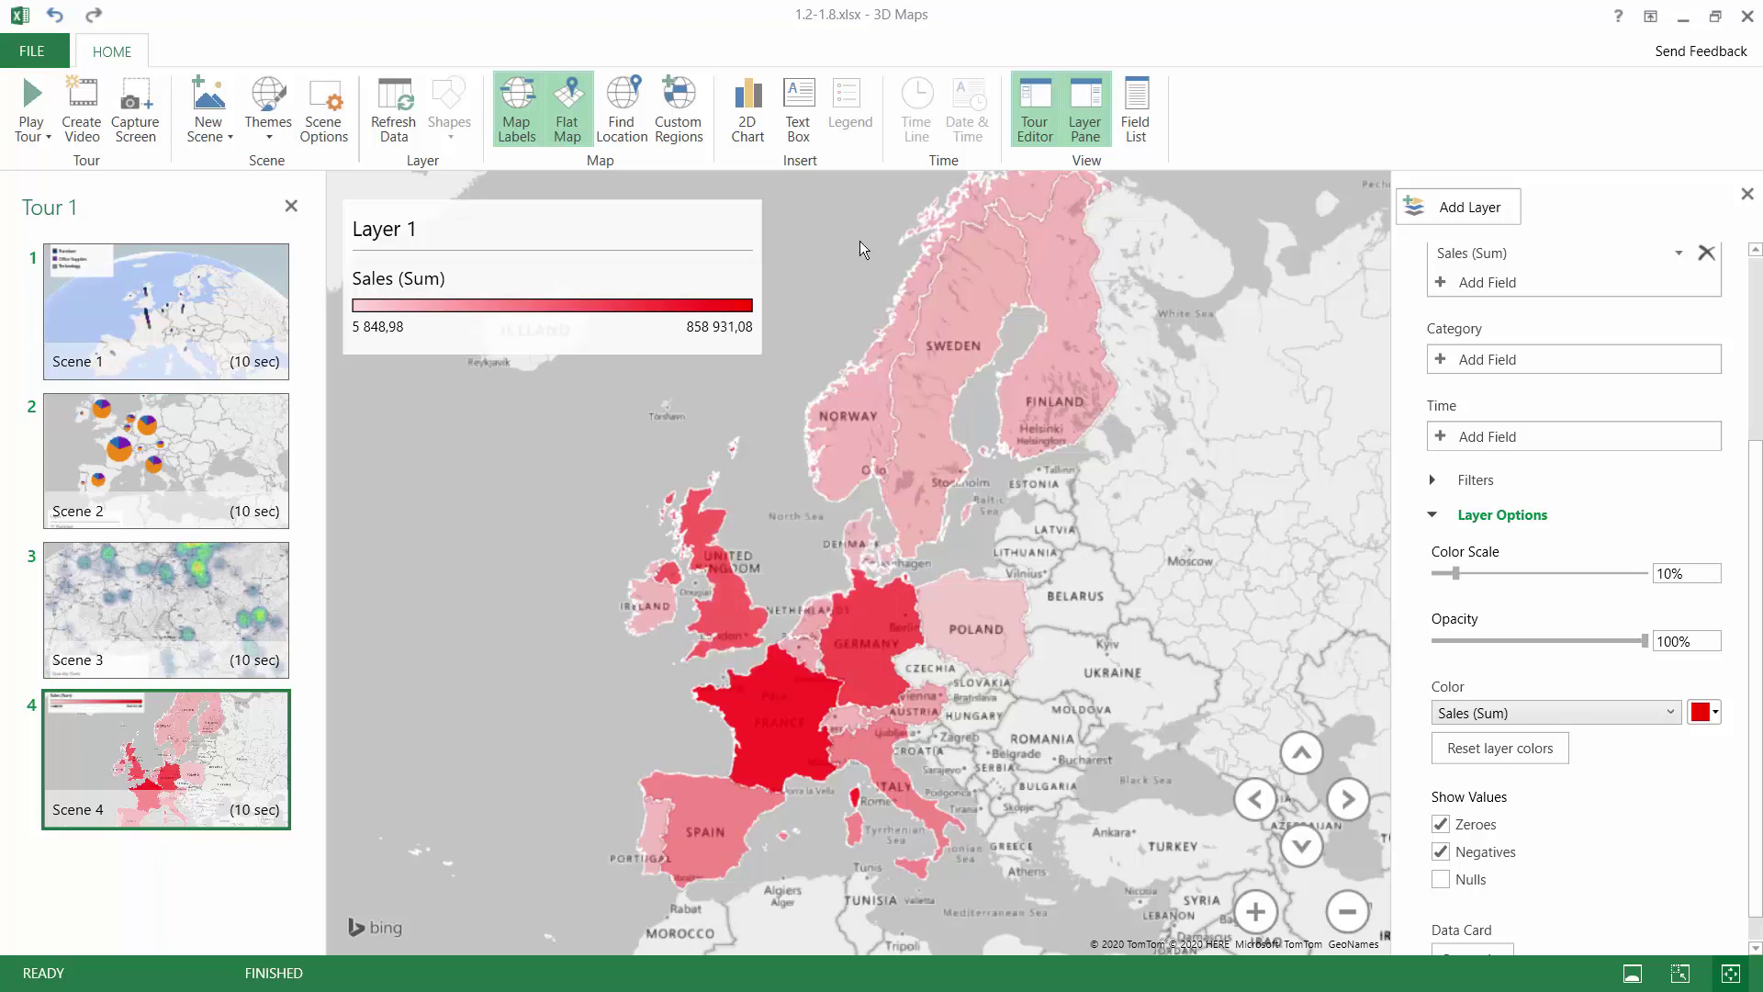
Add a Sales (Sum) by Country 2D chart on the right as horizontal bars.
click(750, 116)
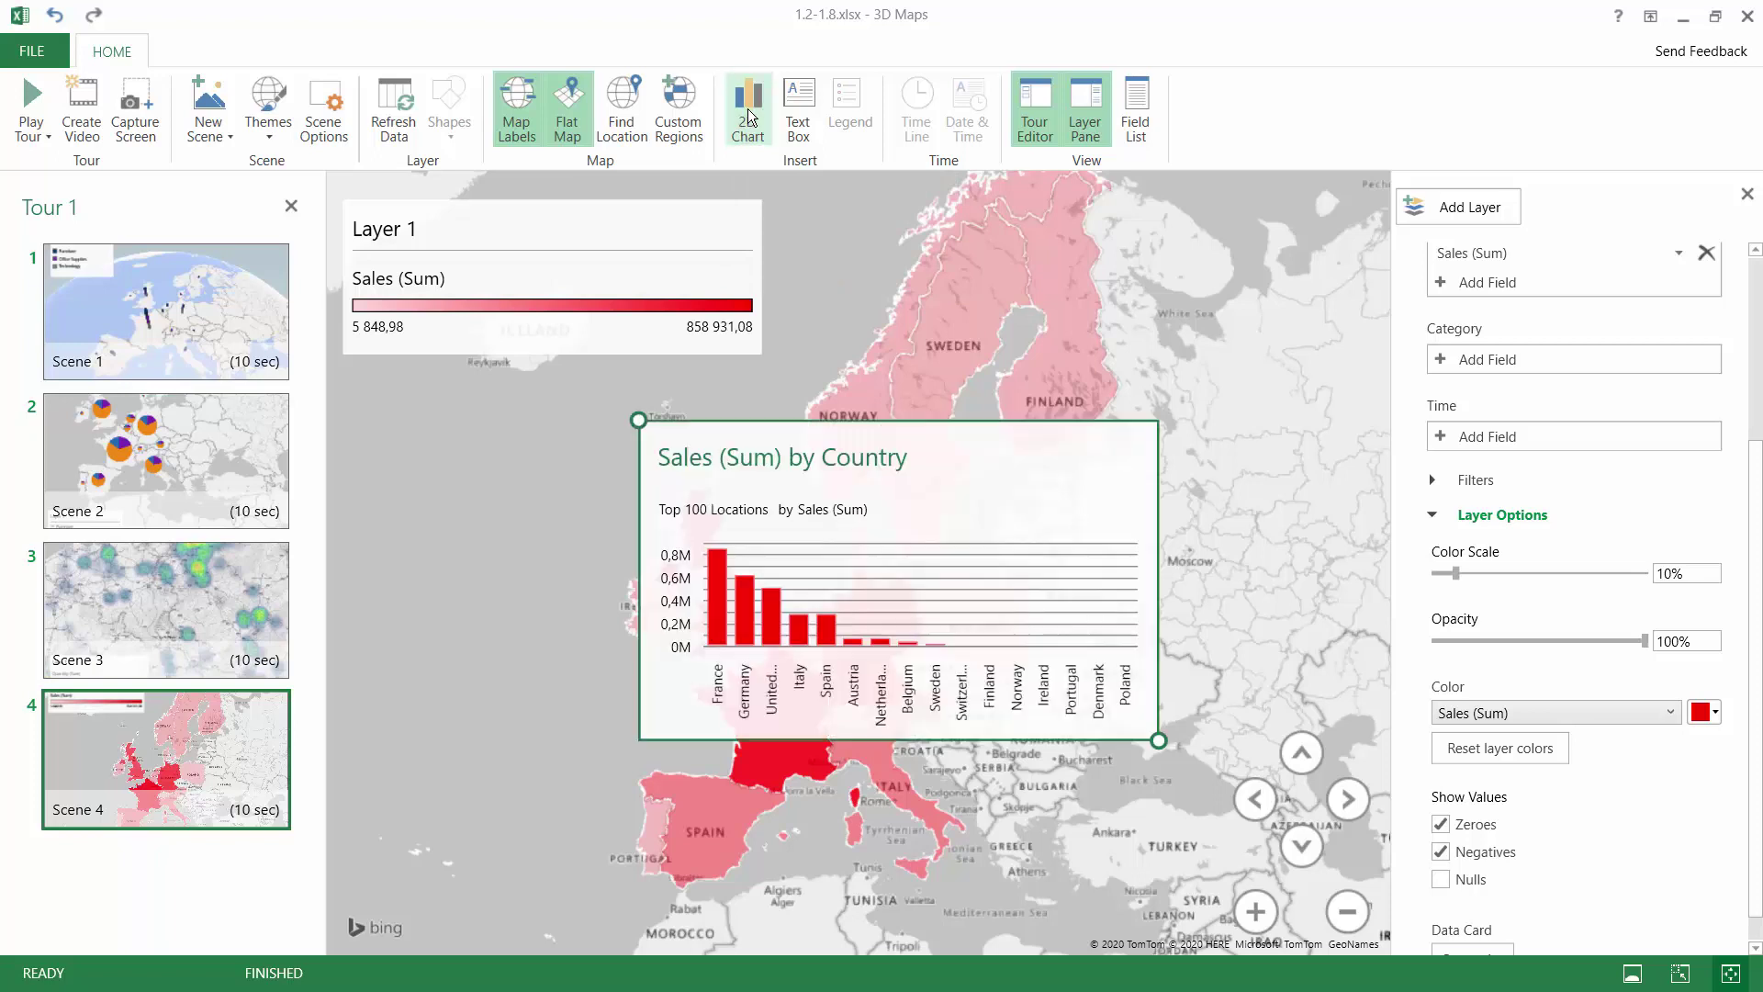
drag(922, 476, 1143, 464)
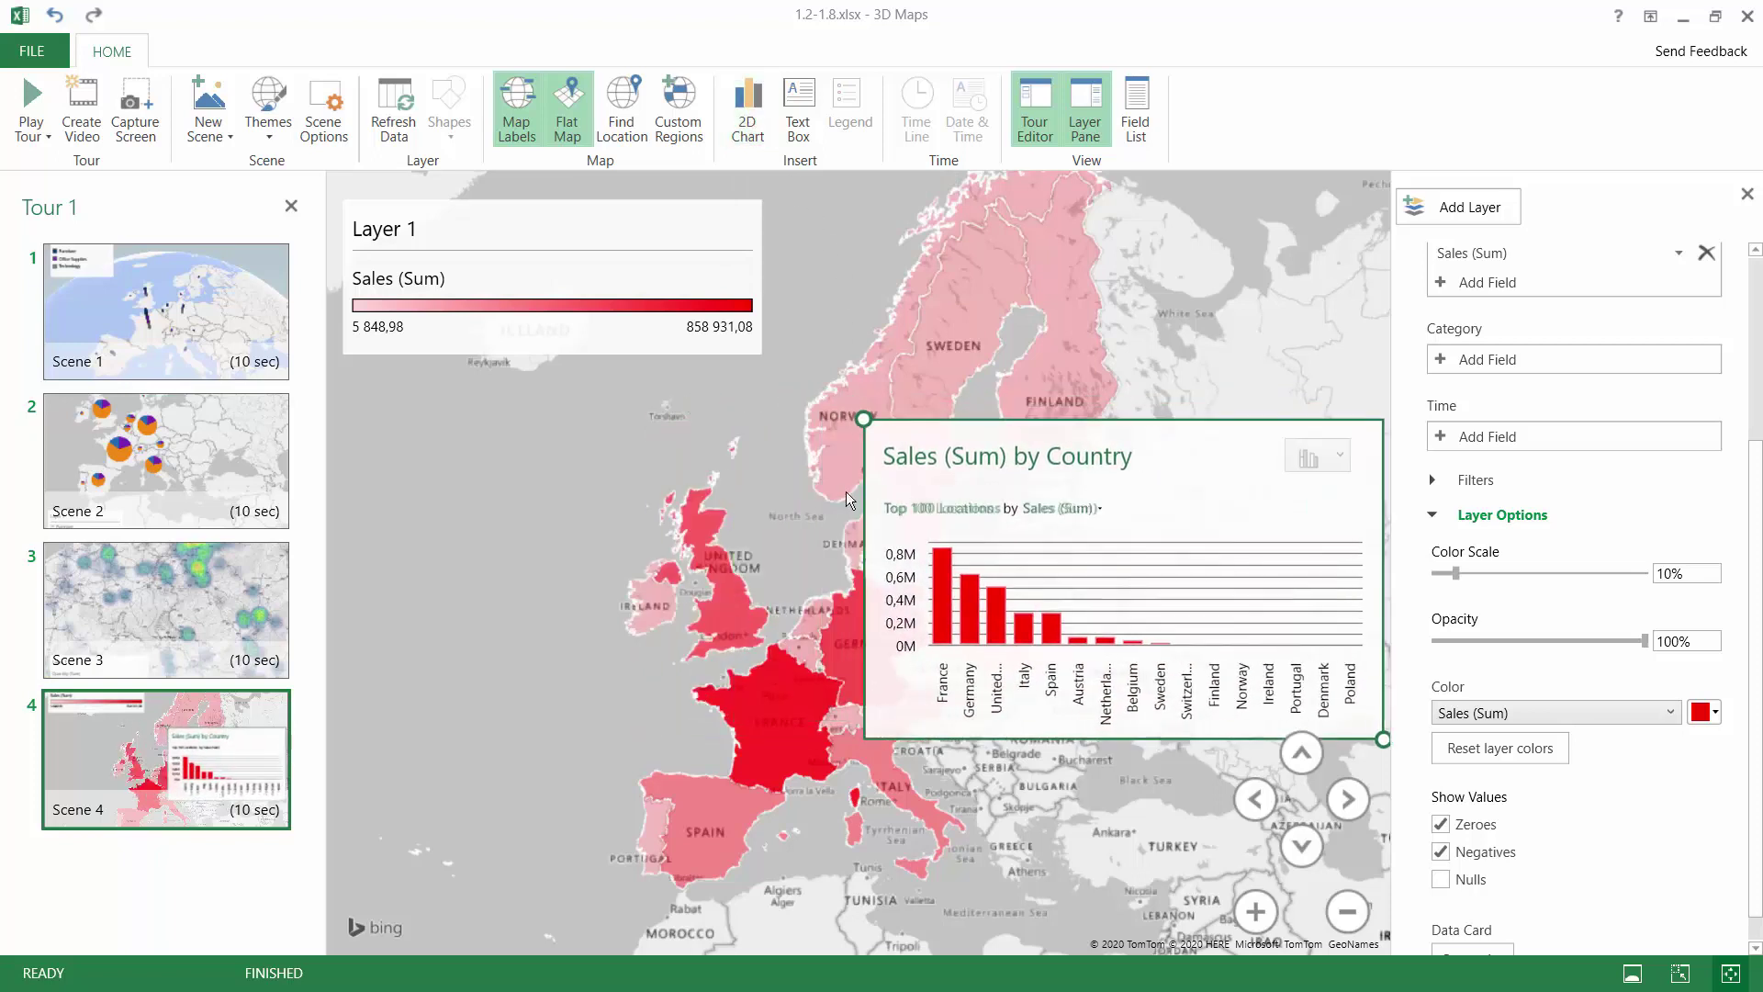
mouse_move(1060, 548)
click(1318, 459)
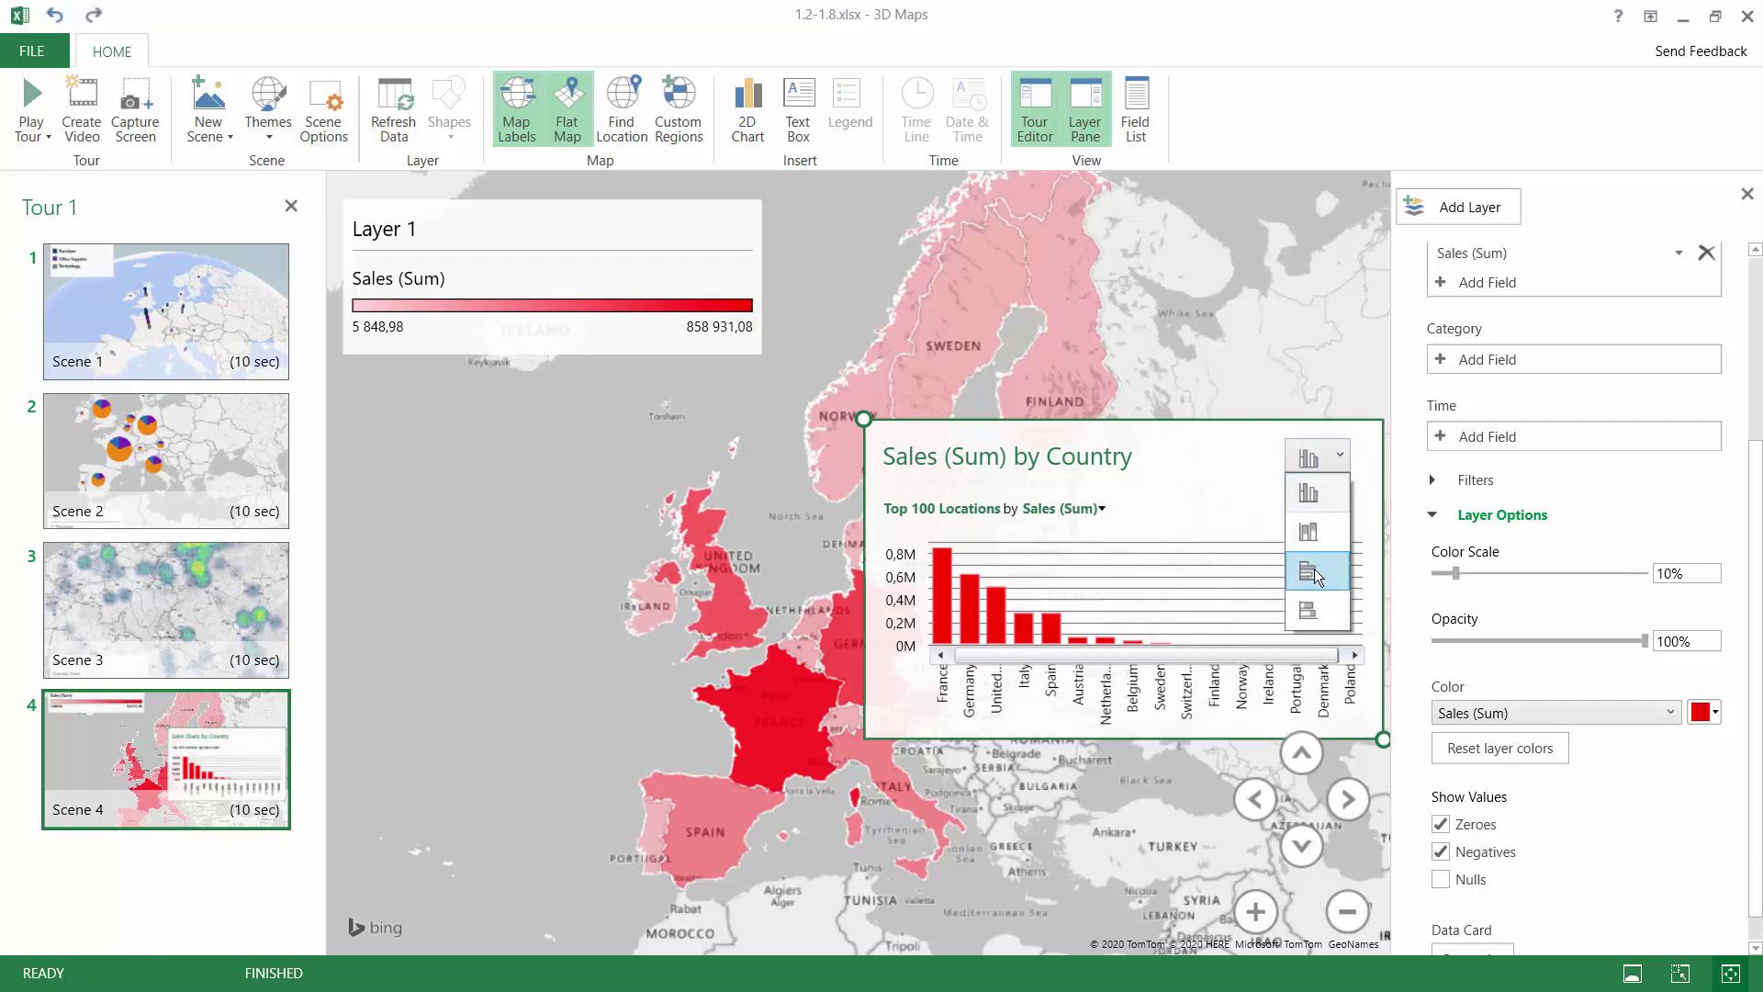
click(1314, 569)
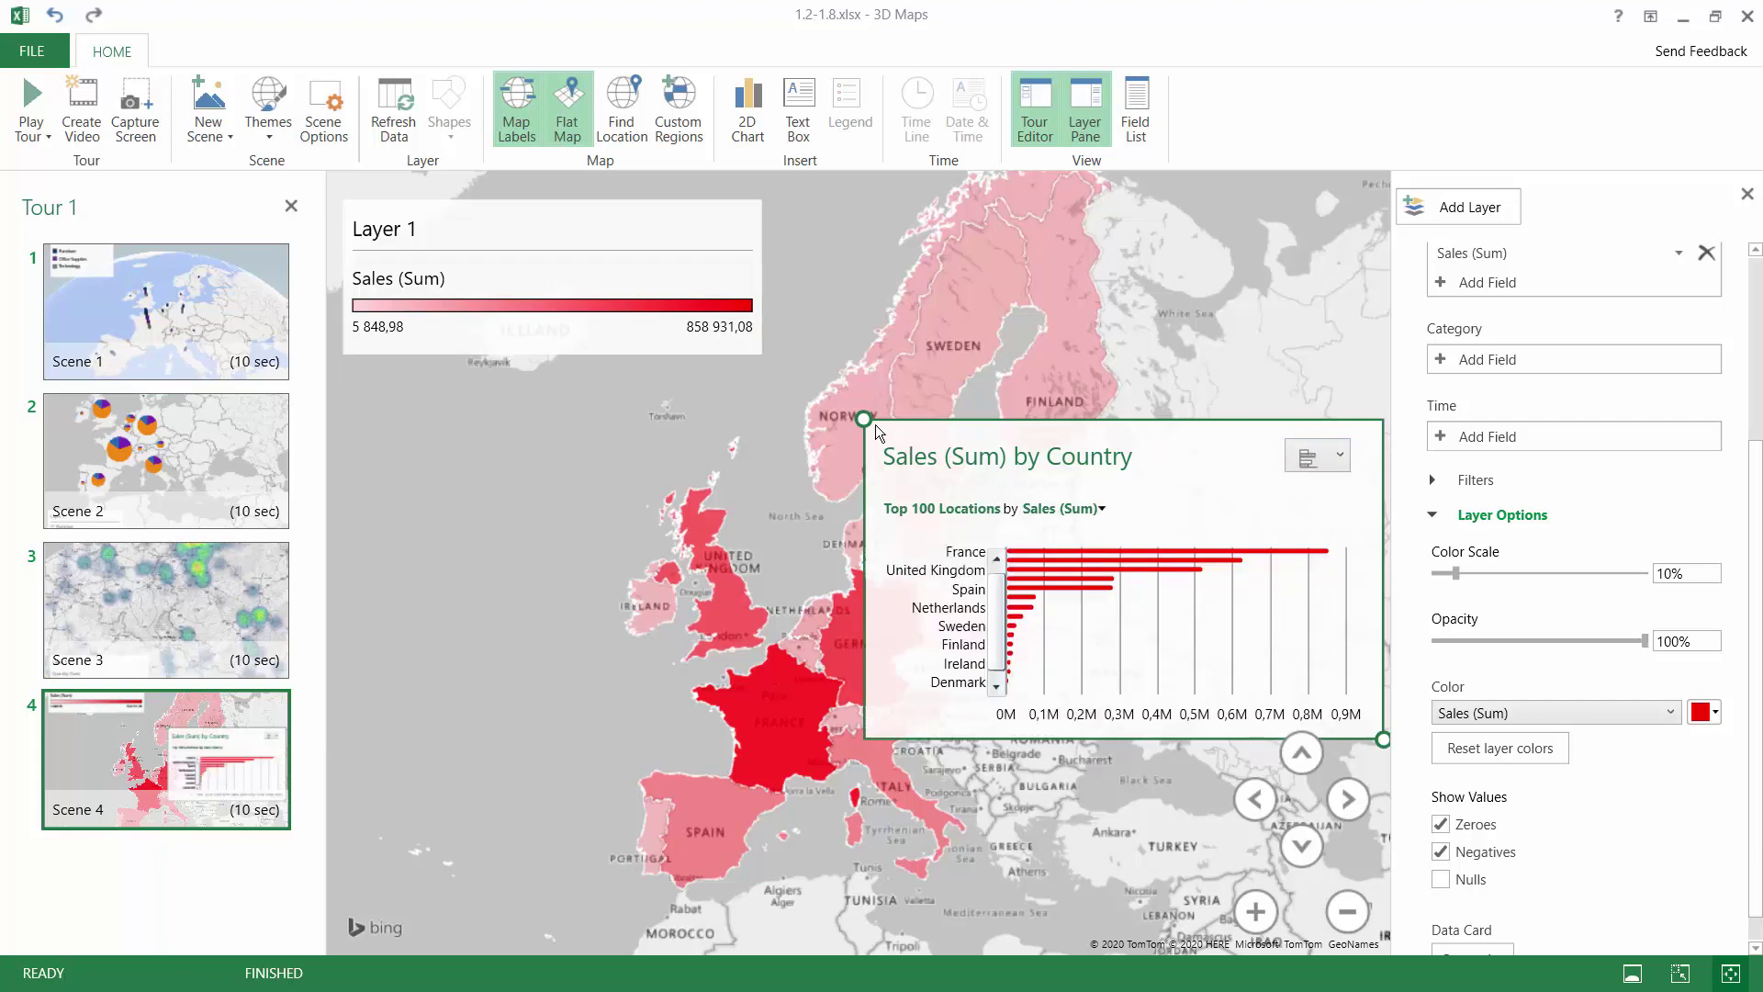
Make the bar chart taller to list all 16 countries and nudge it down-left.
drag(864, 419, 888, 205)
drag(1381, 746, 1382, 767)
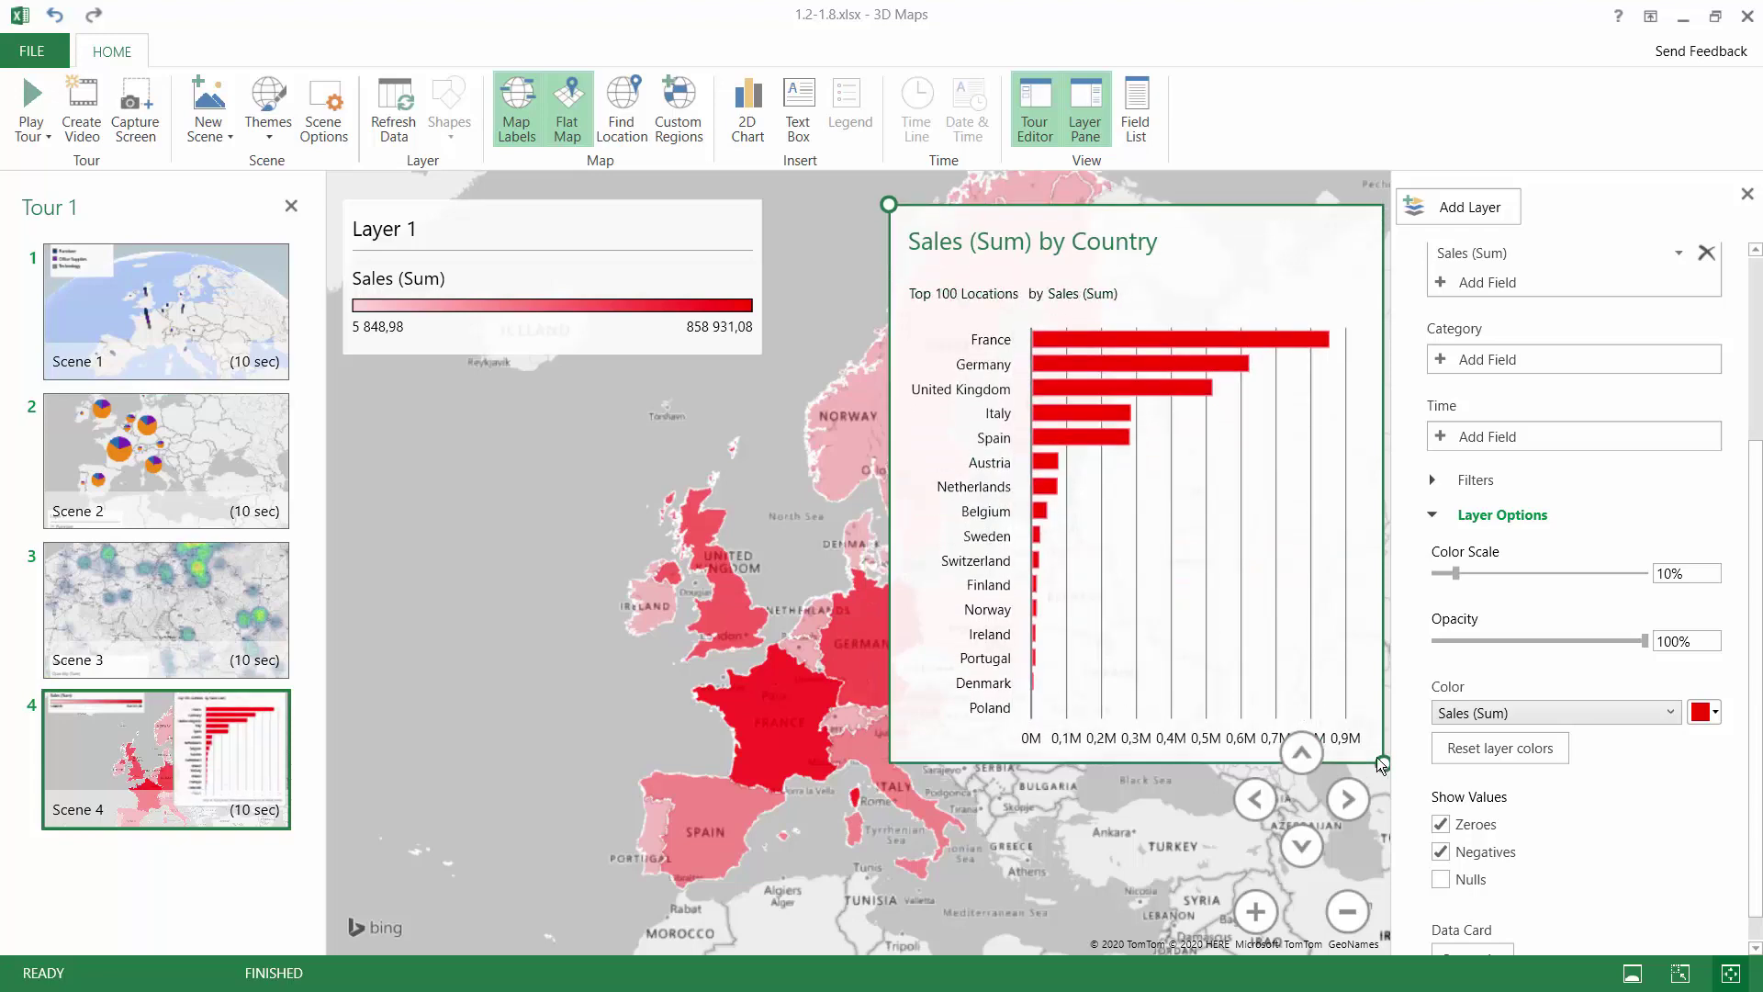
scroll(404, 609, down, 3)
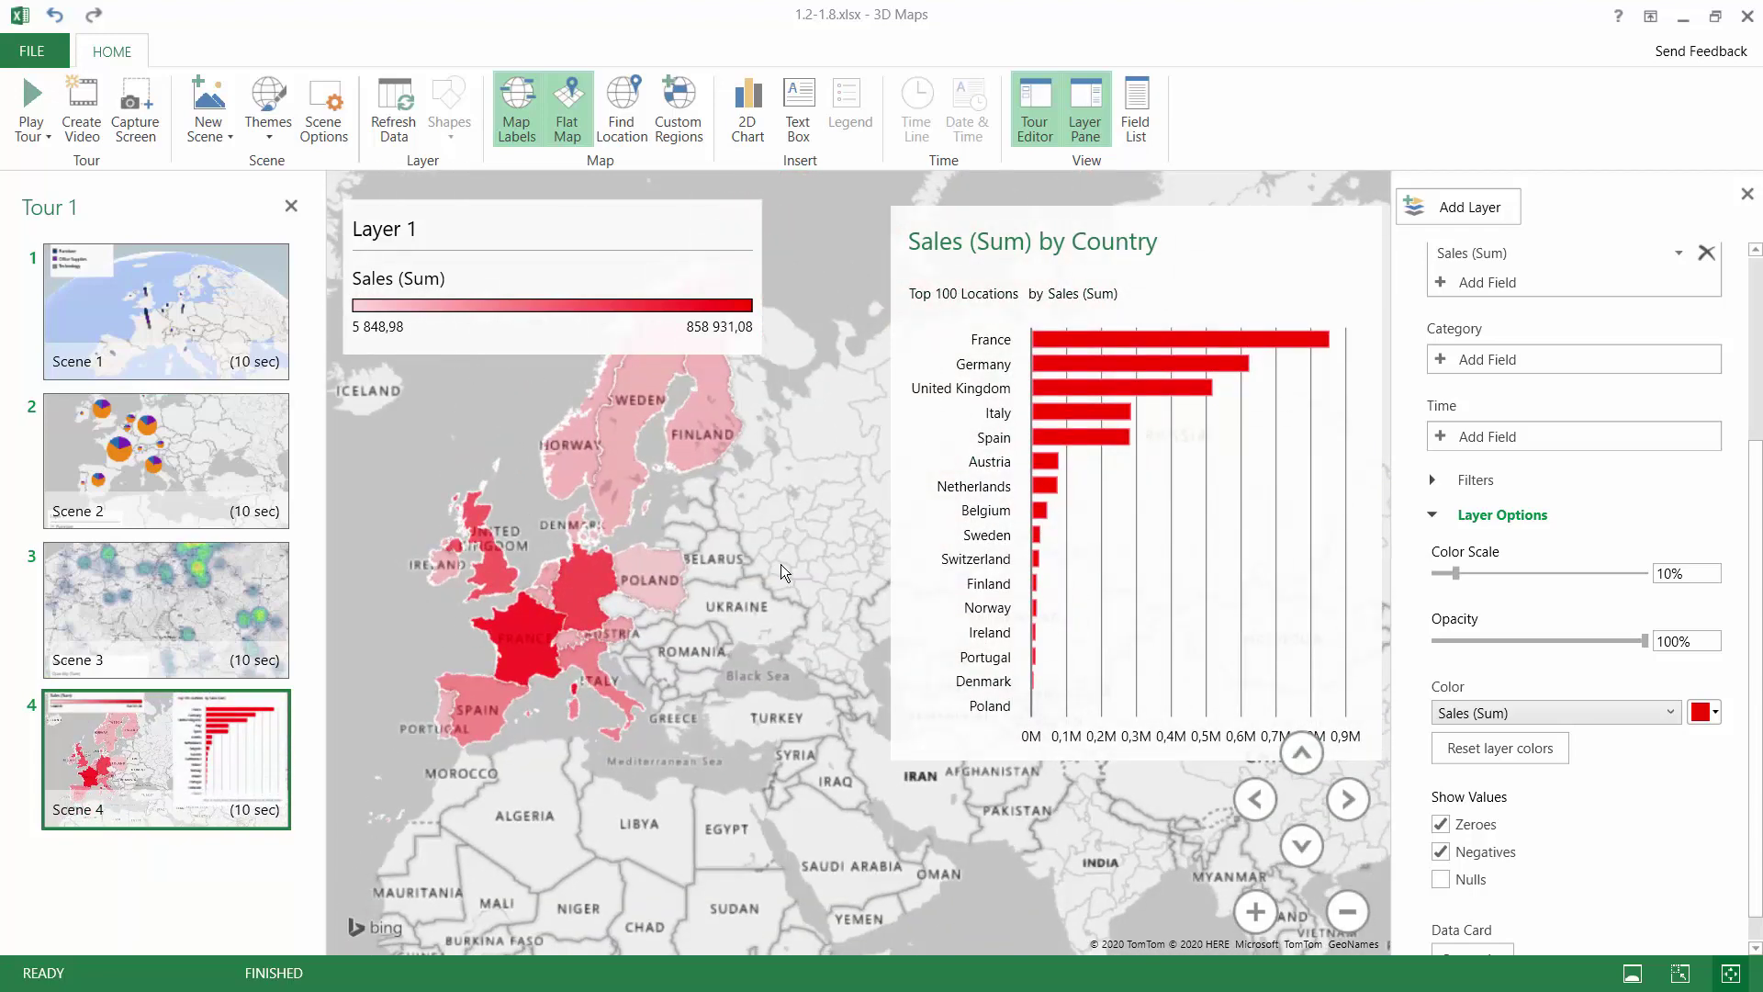
click(1034, 299)
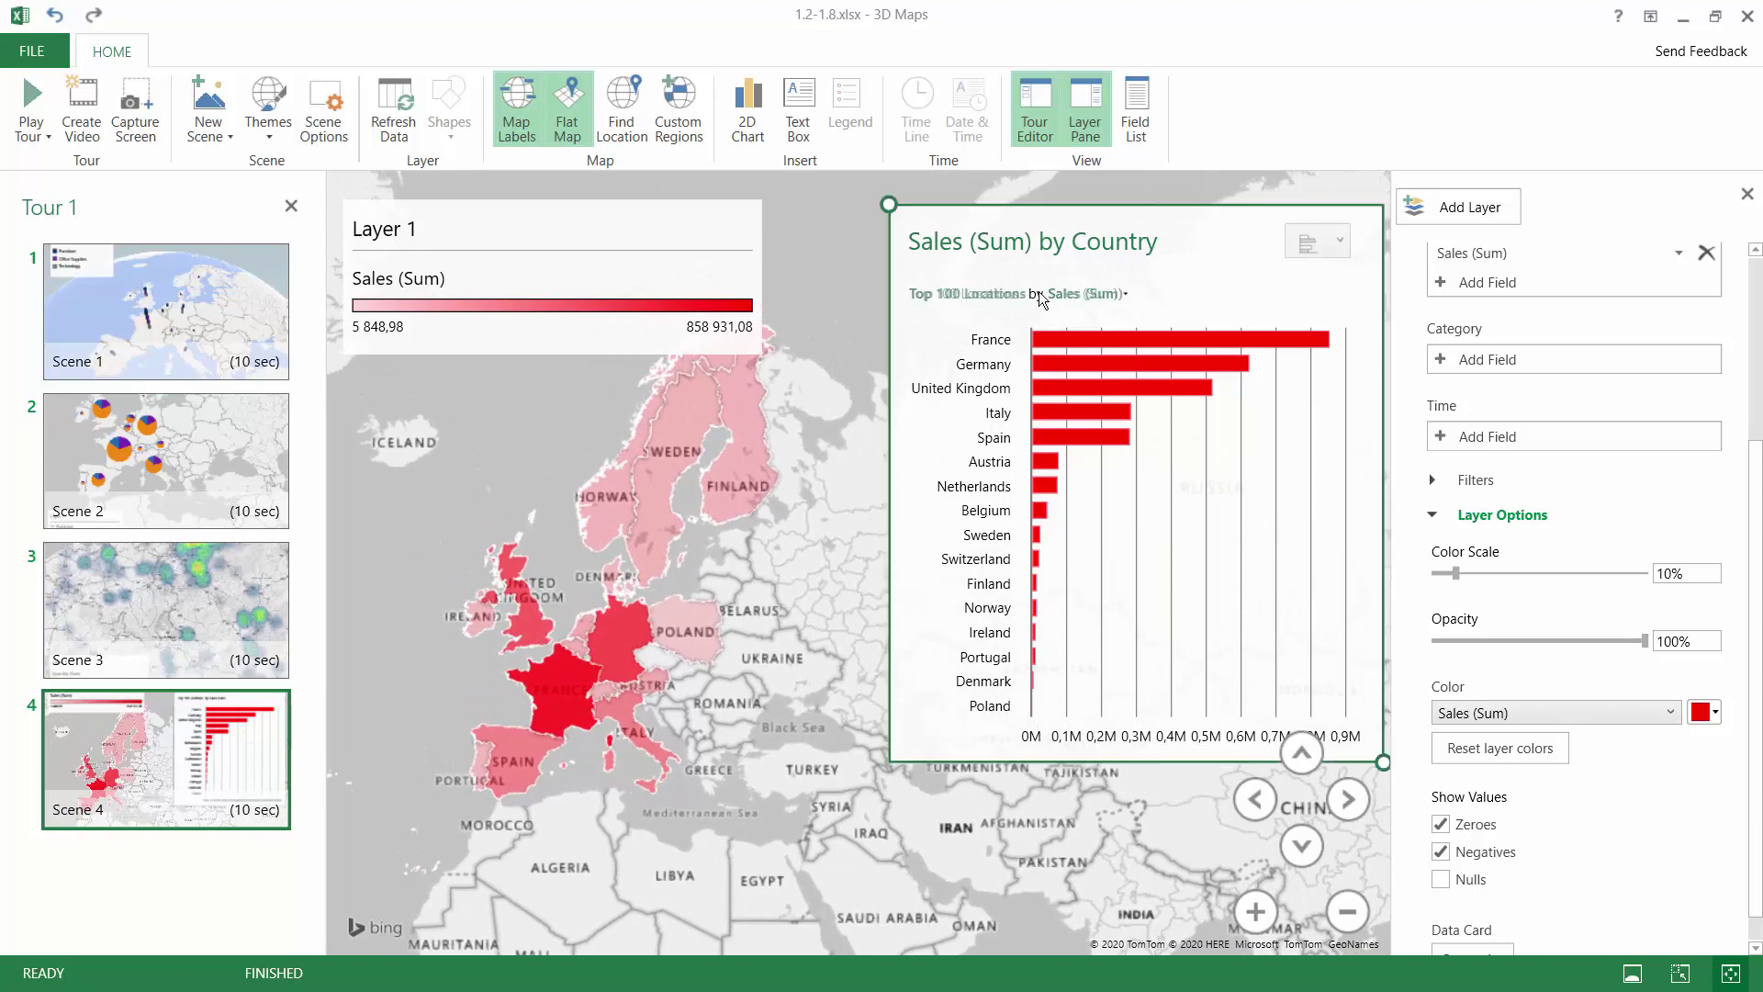
drag(1054, 250, 1016, 314)
Shrink the Layer 1 legend and widen the bar chart to the right.
click(689, 264)
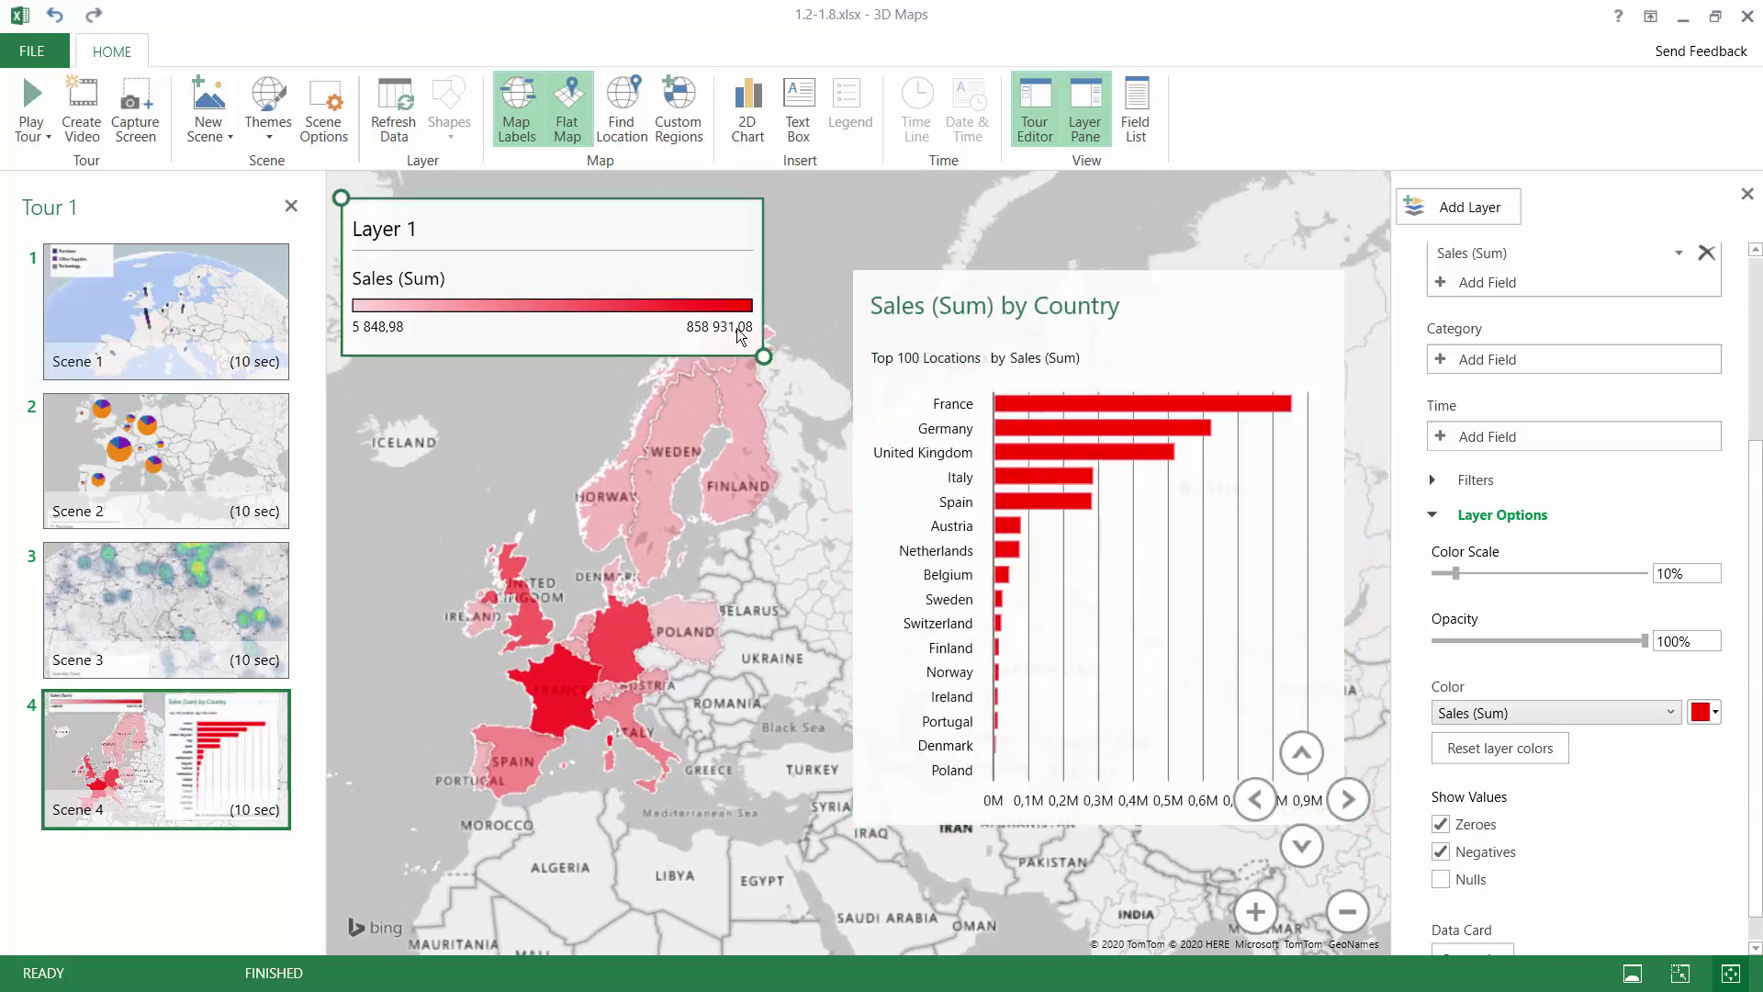
drag(763, 358, 795, 308)
click(1182, 407)
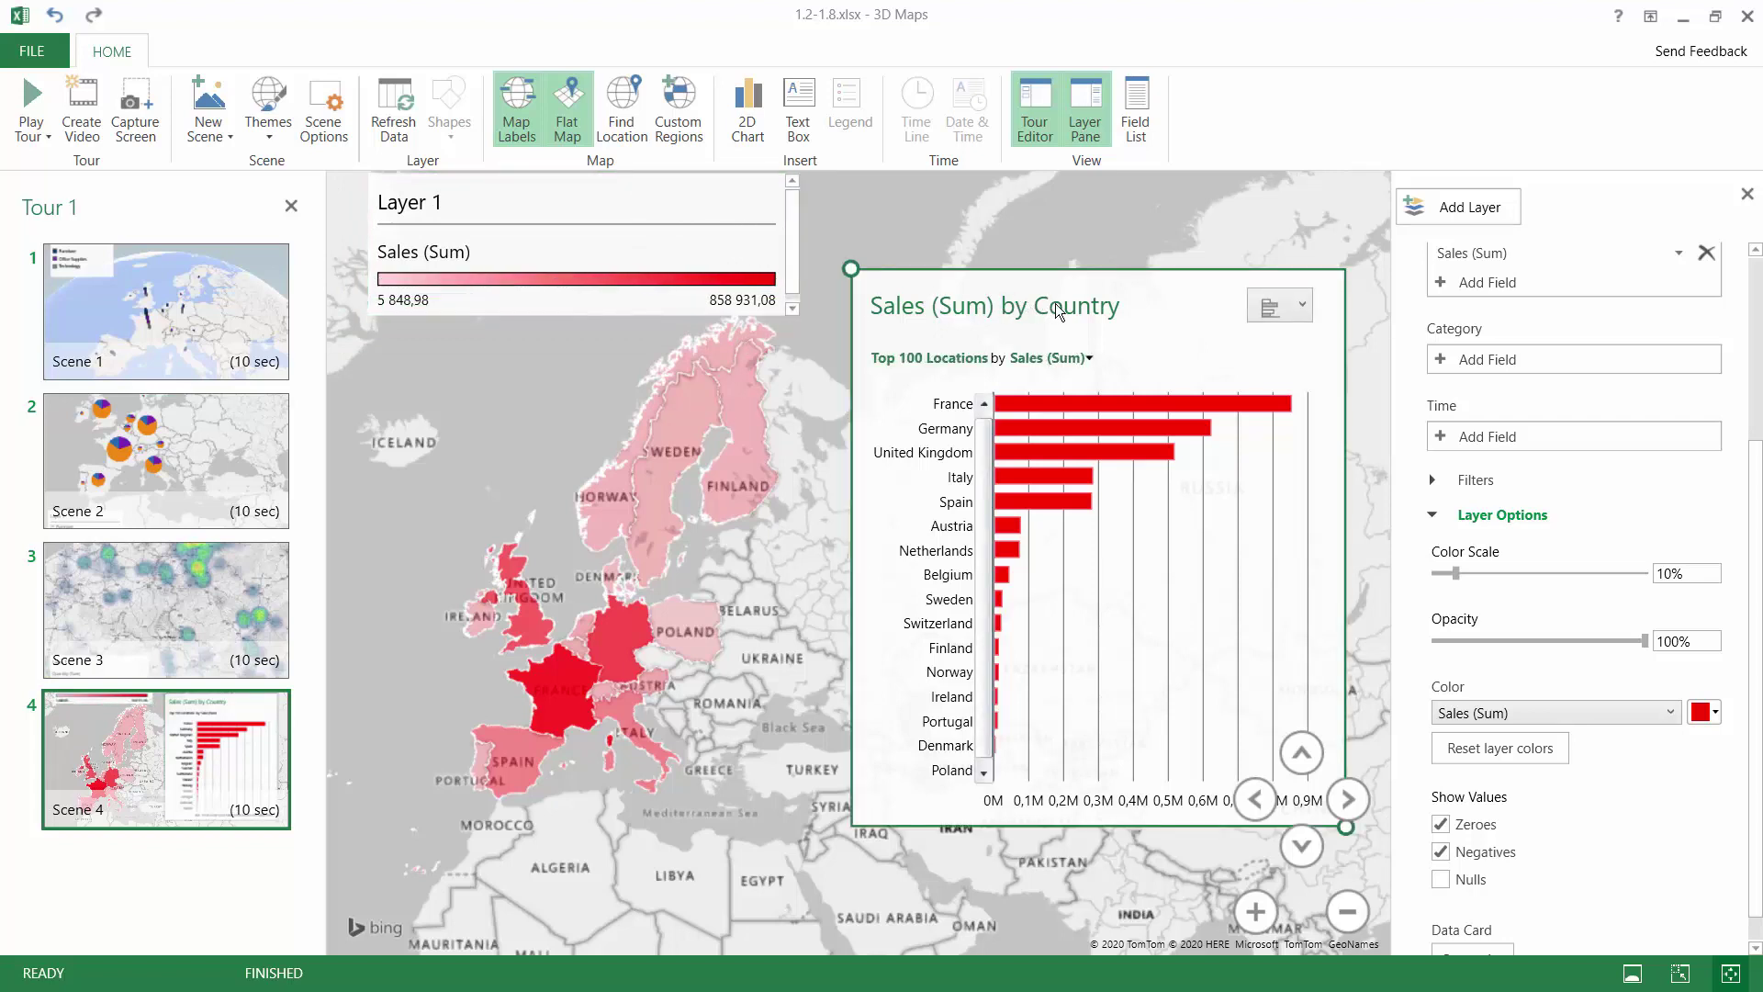
drag(1345, 827, 1377, 831)
click(722, 620)
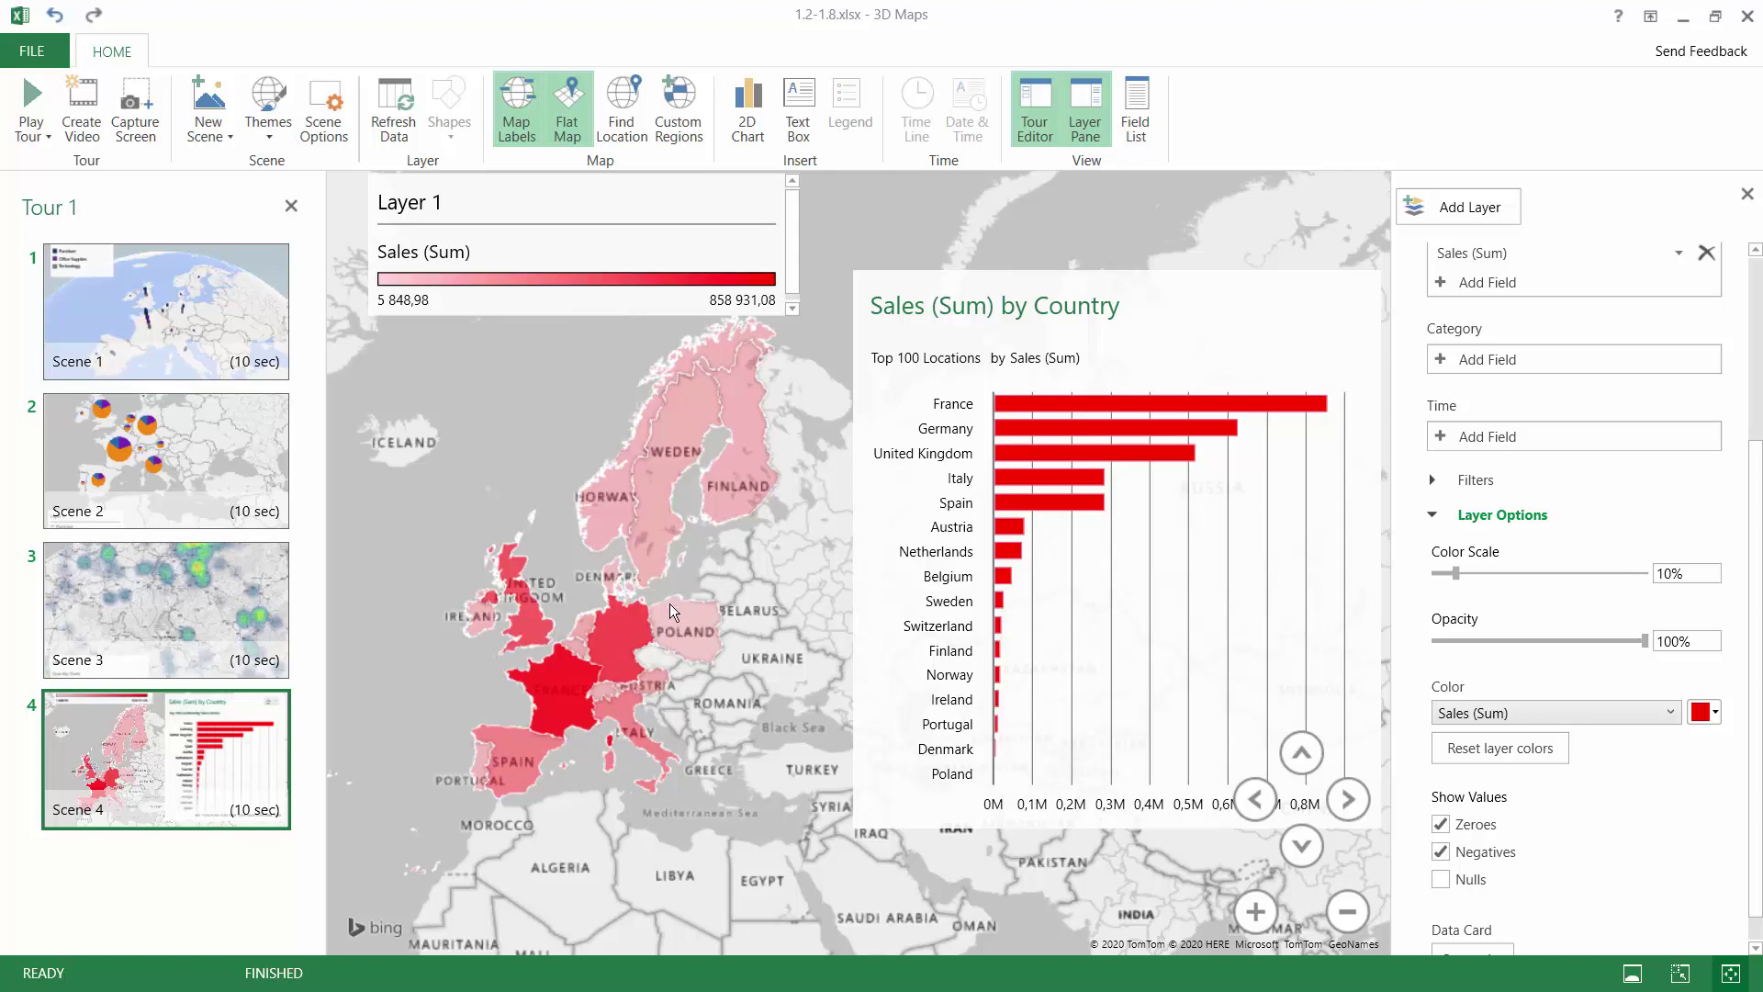
mouse_move(670, 609)
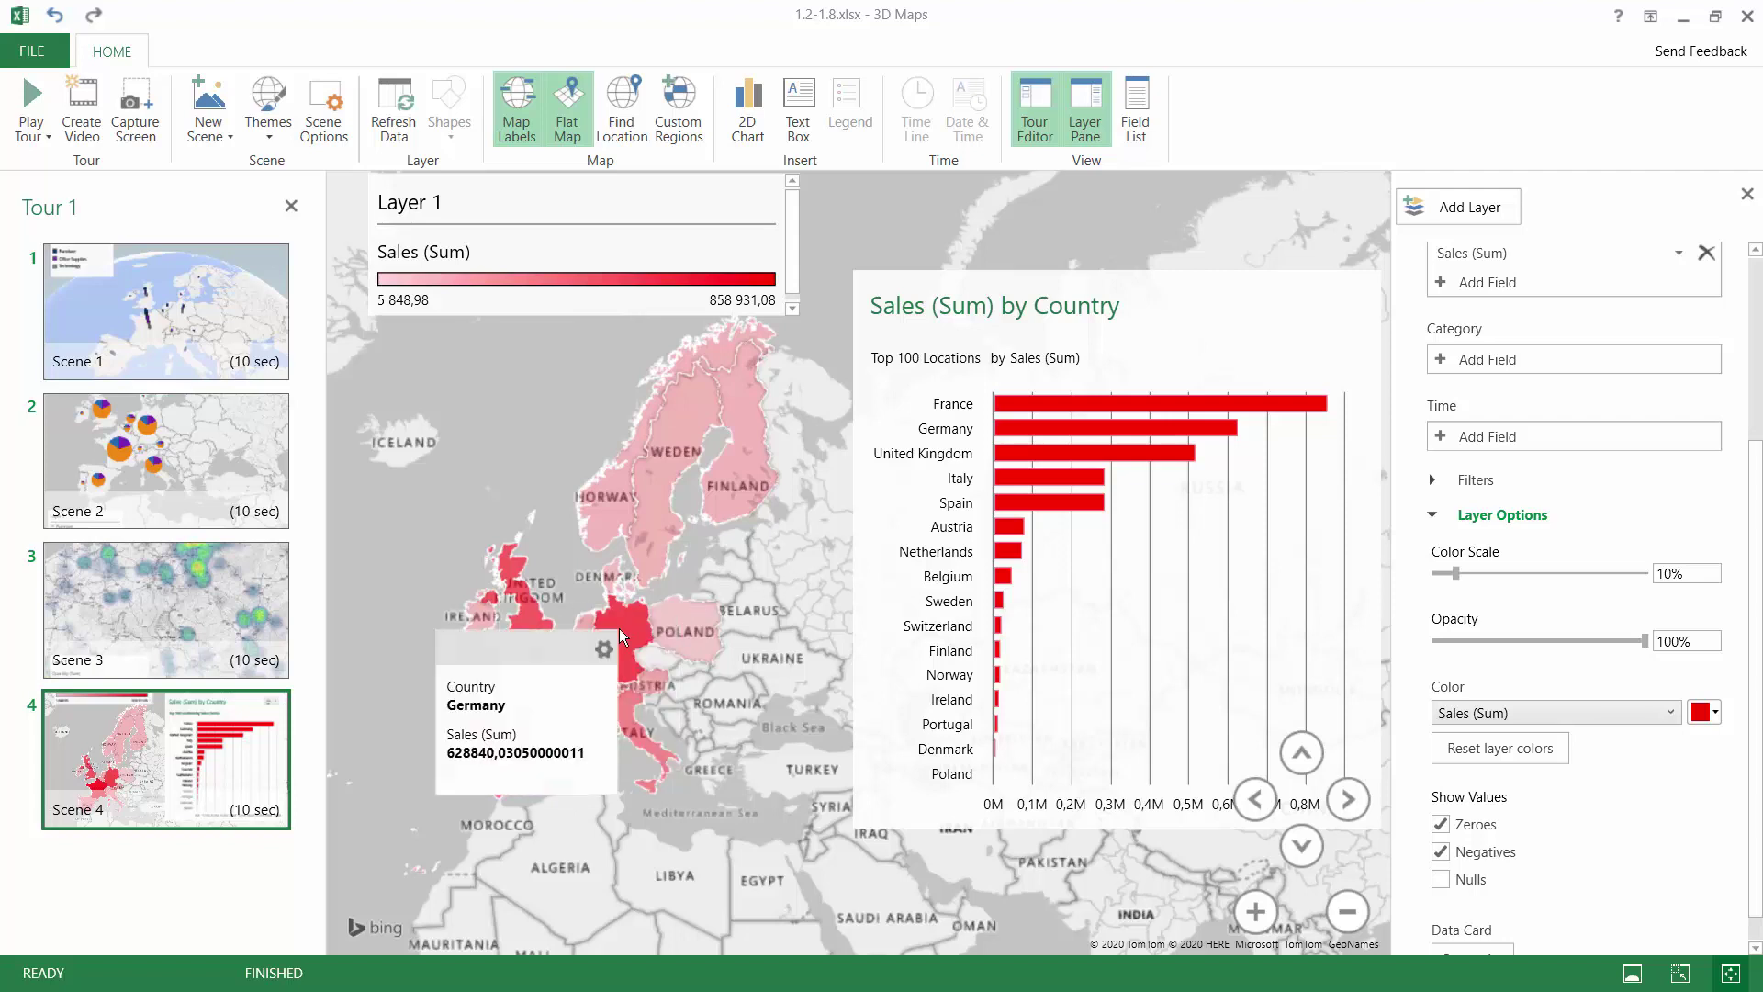
click(628, 630)
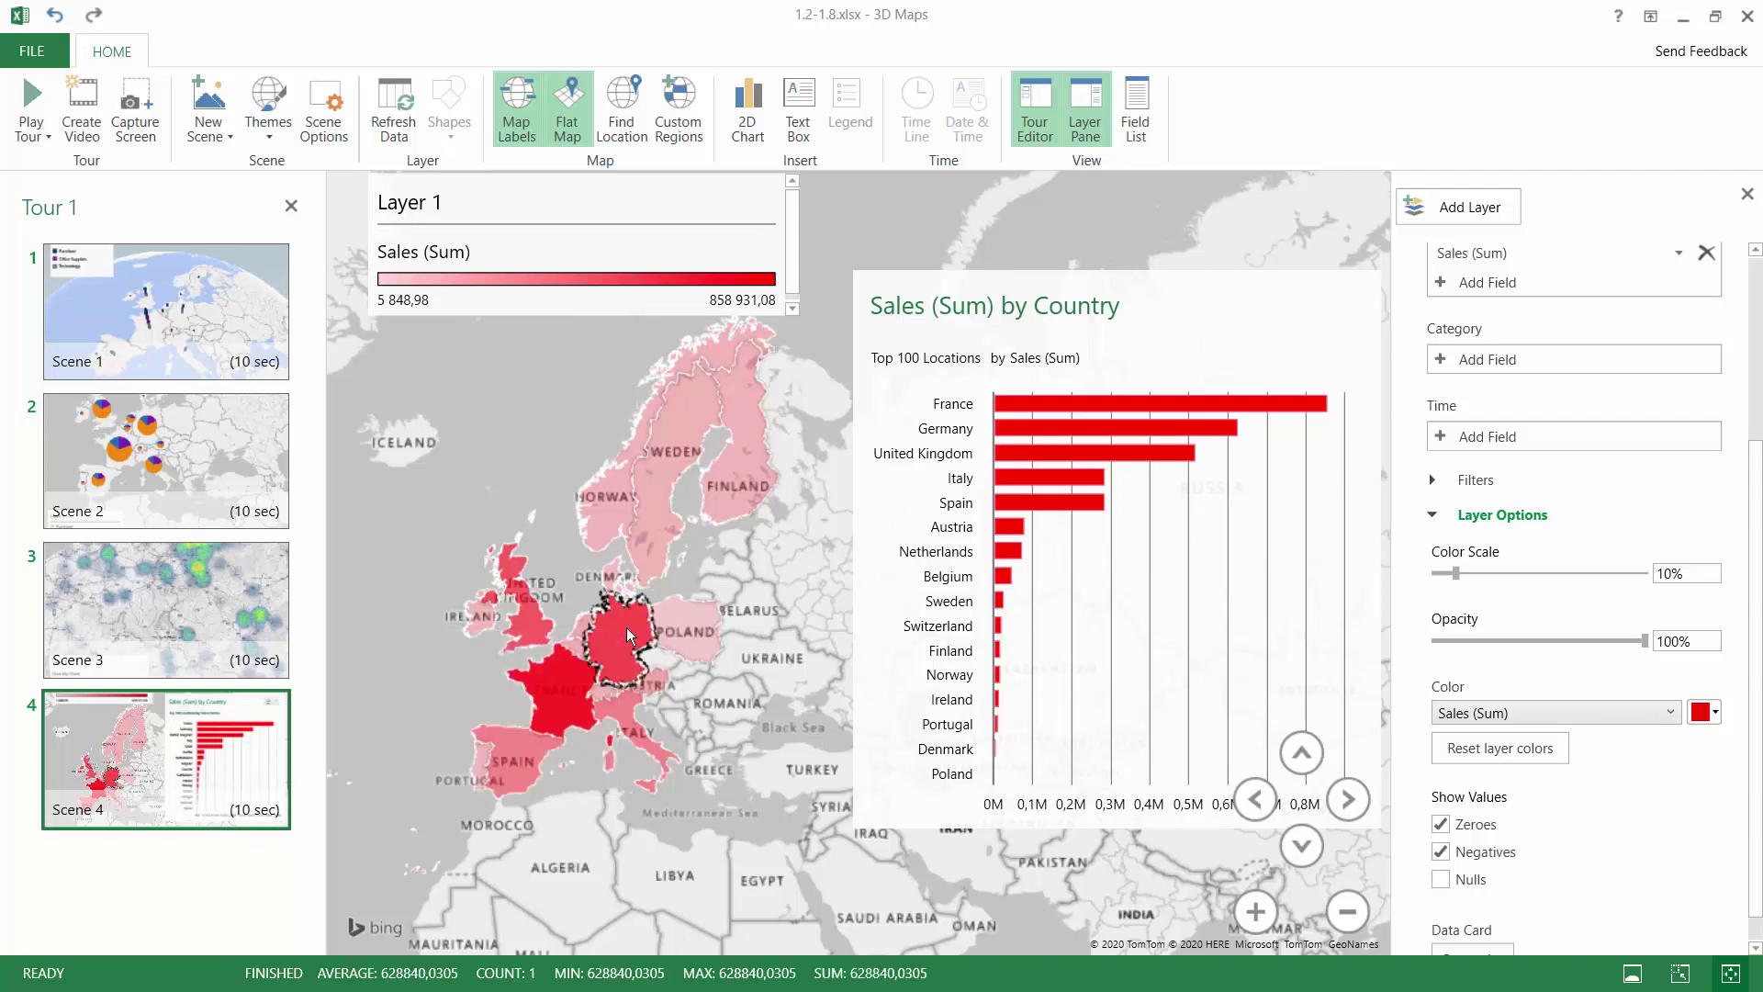
ctrl+click(560, 674)
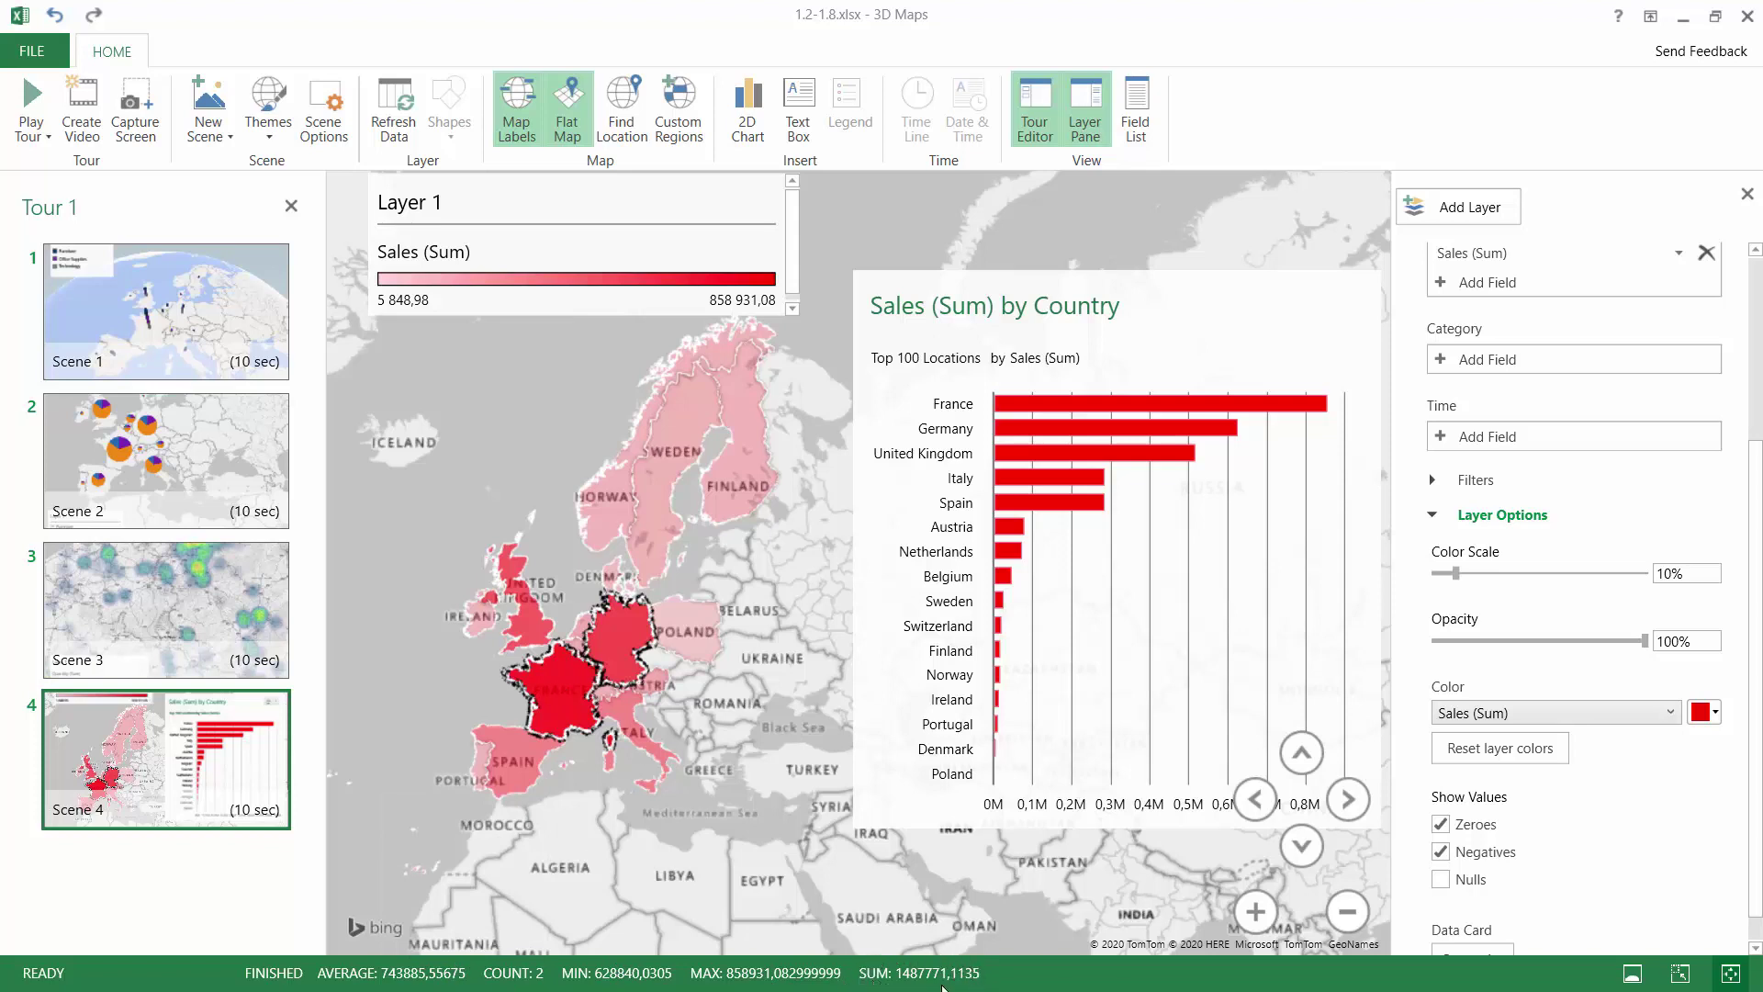
click(753, 663)
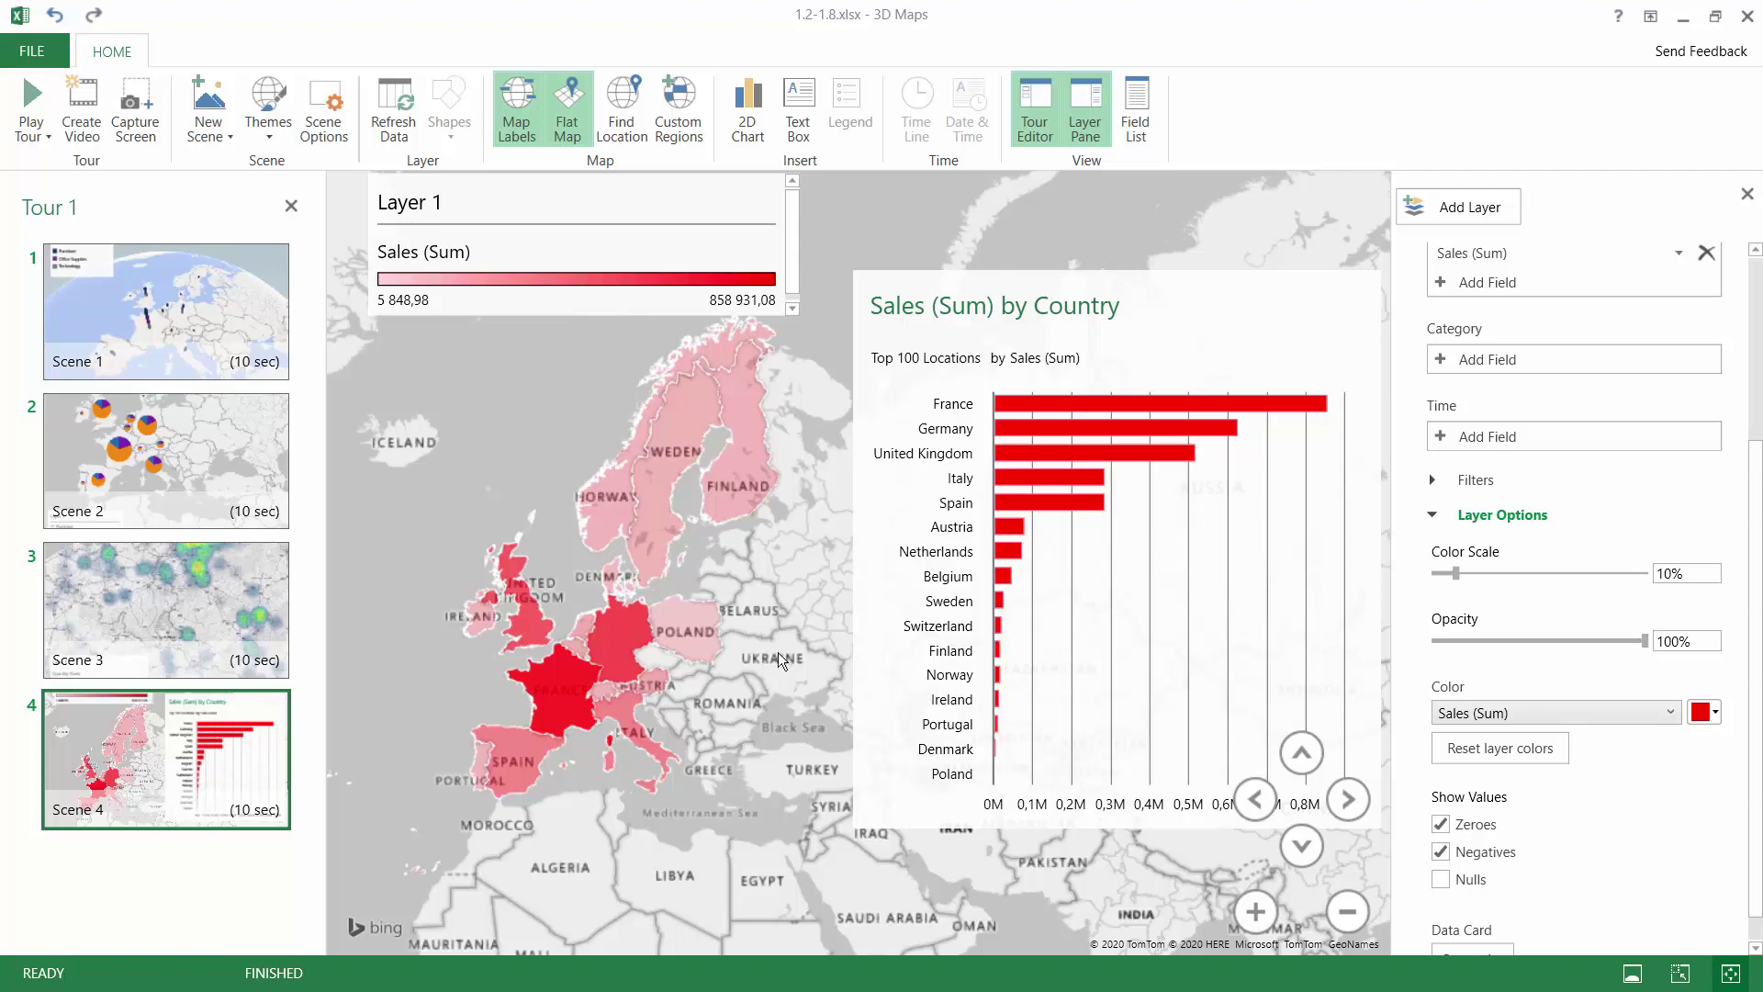
click(1039, 502)
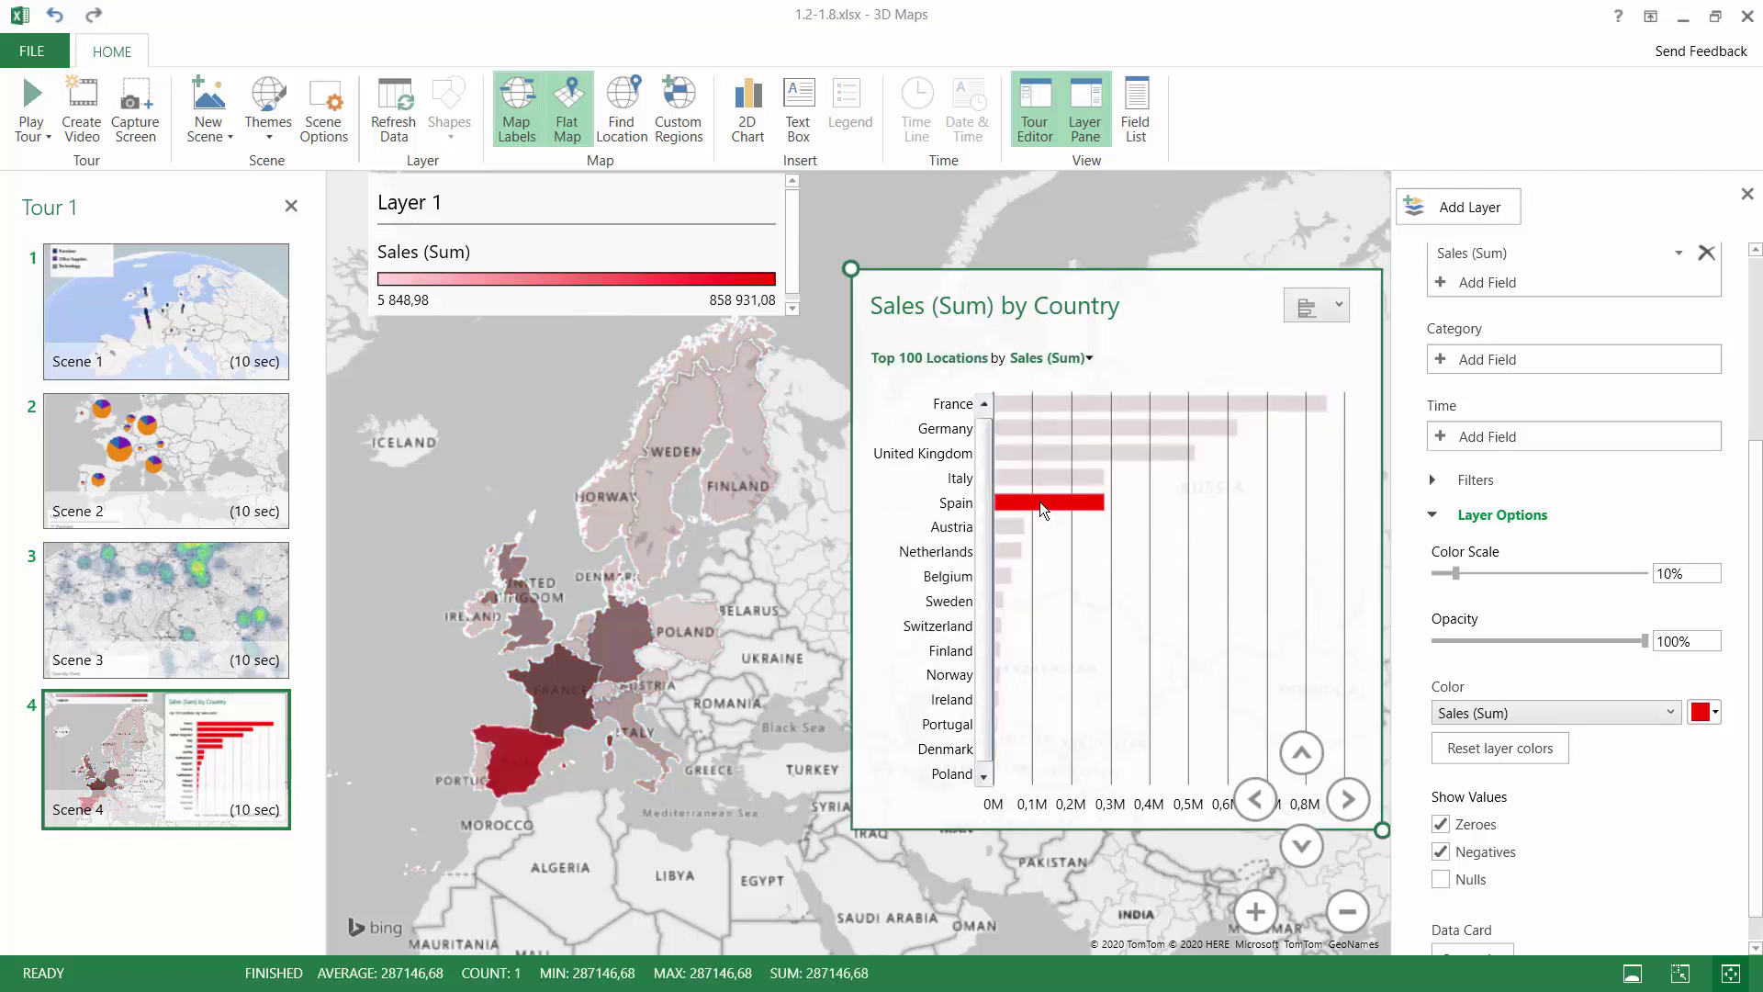
click(1006, 525)
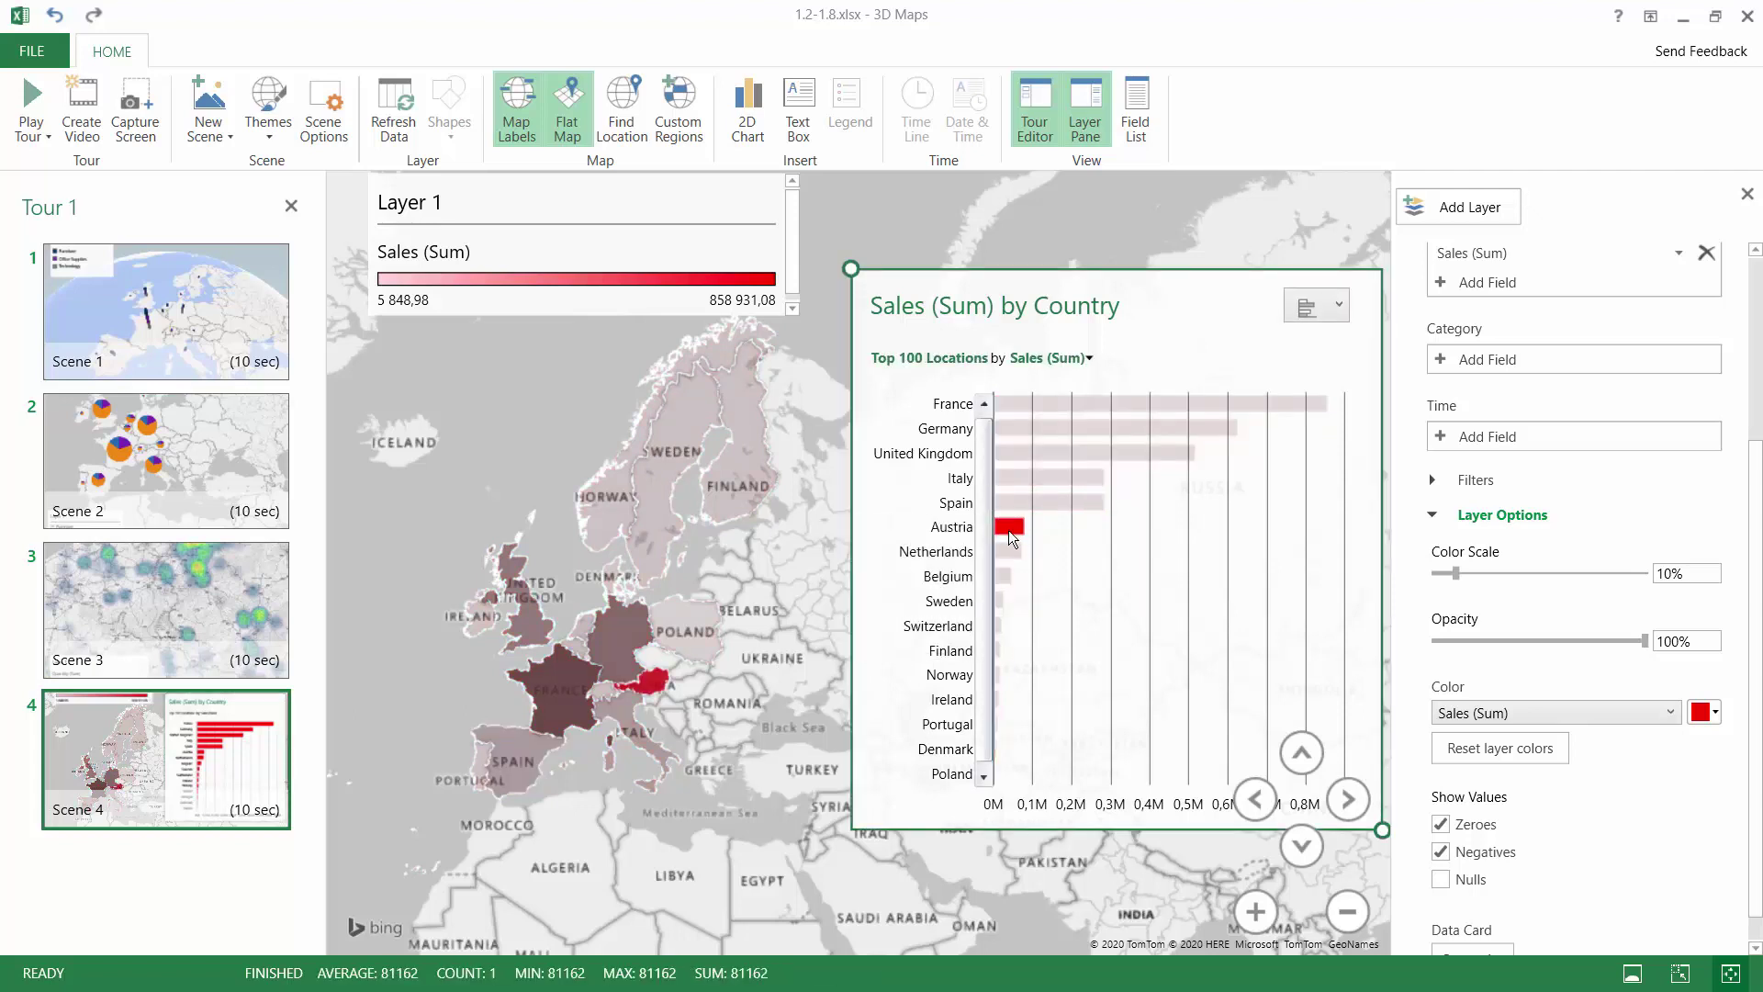
click(1005, 576)
click(1005, 575)
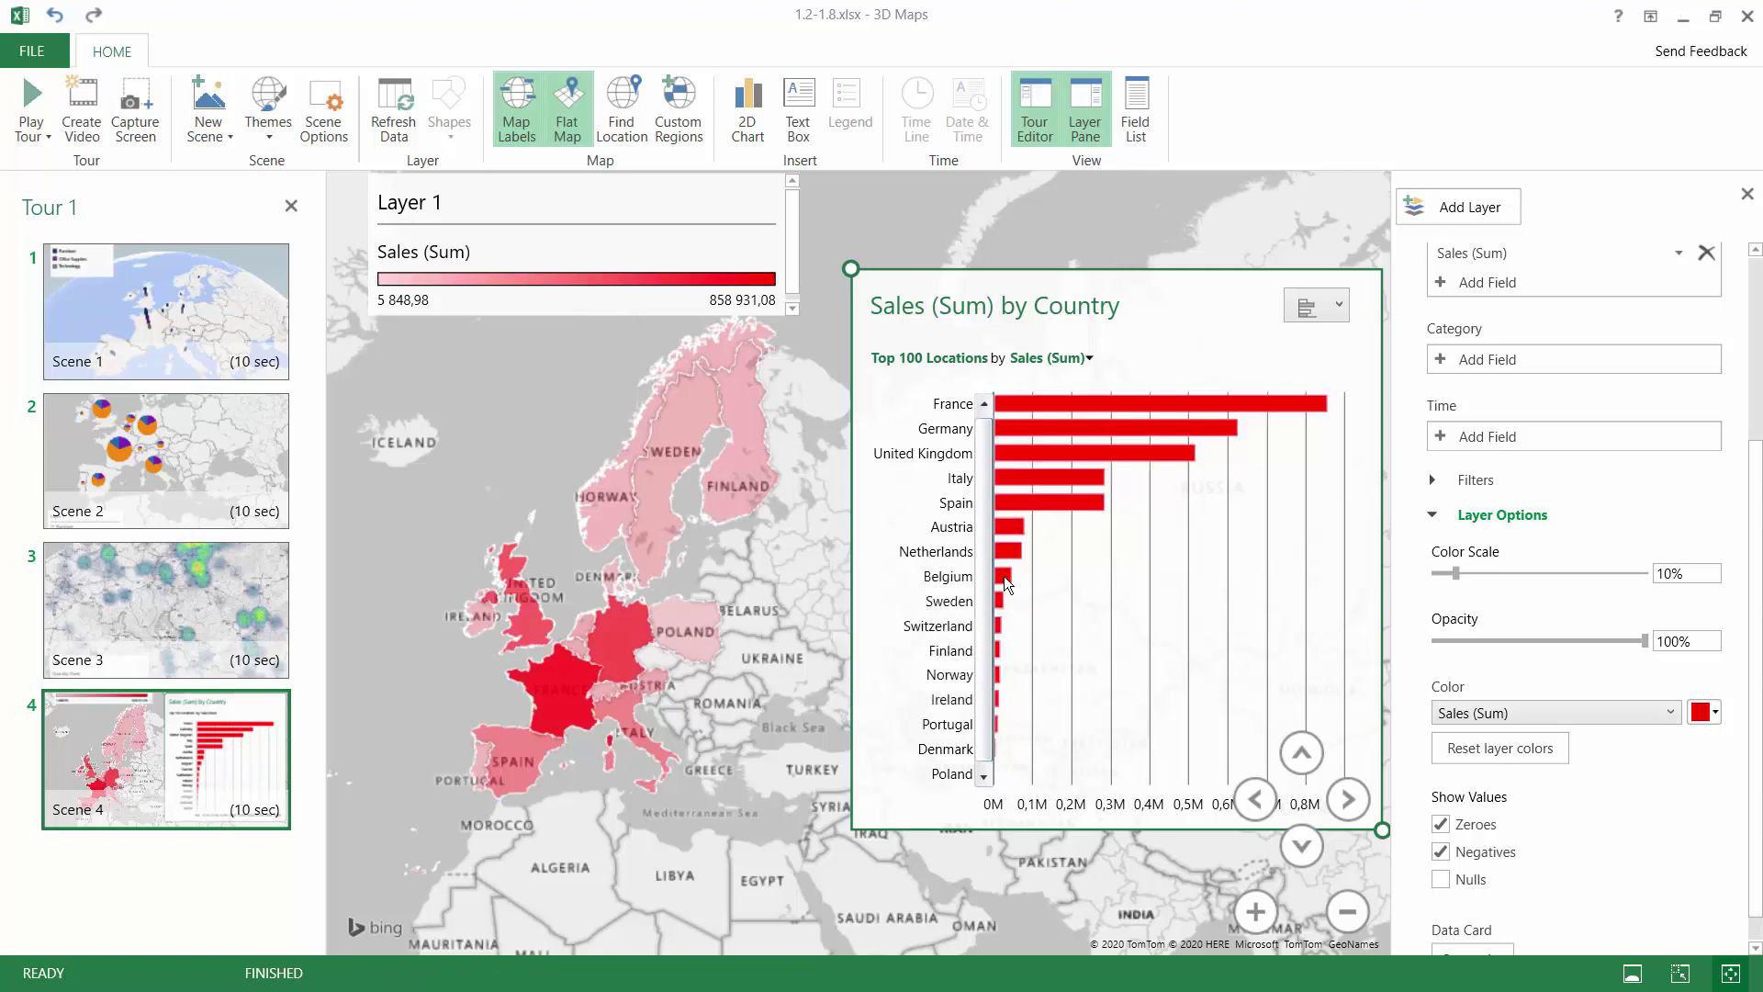
click(1071, 404)
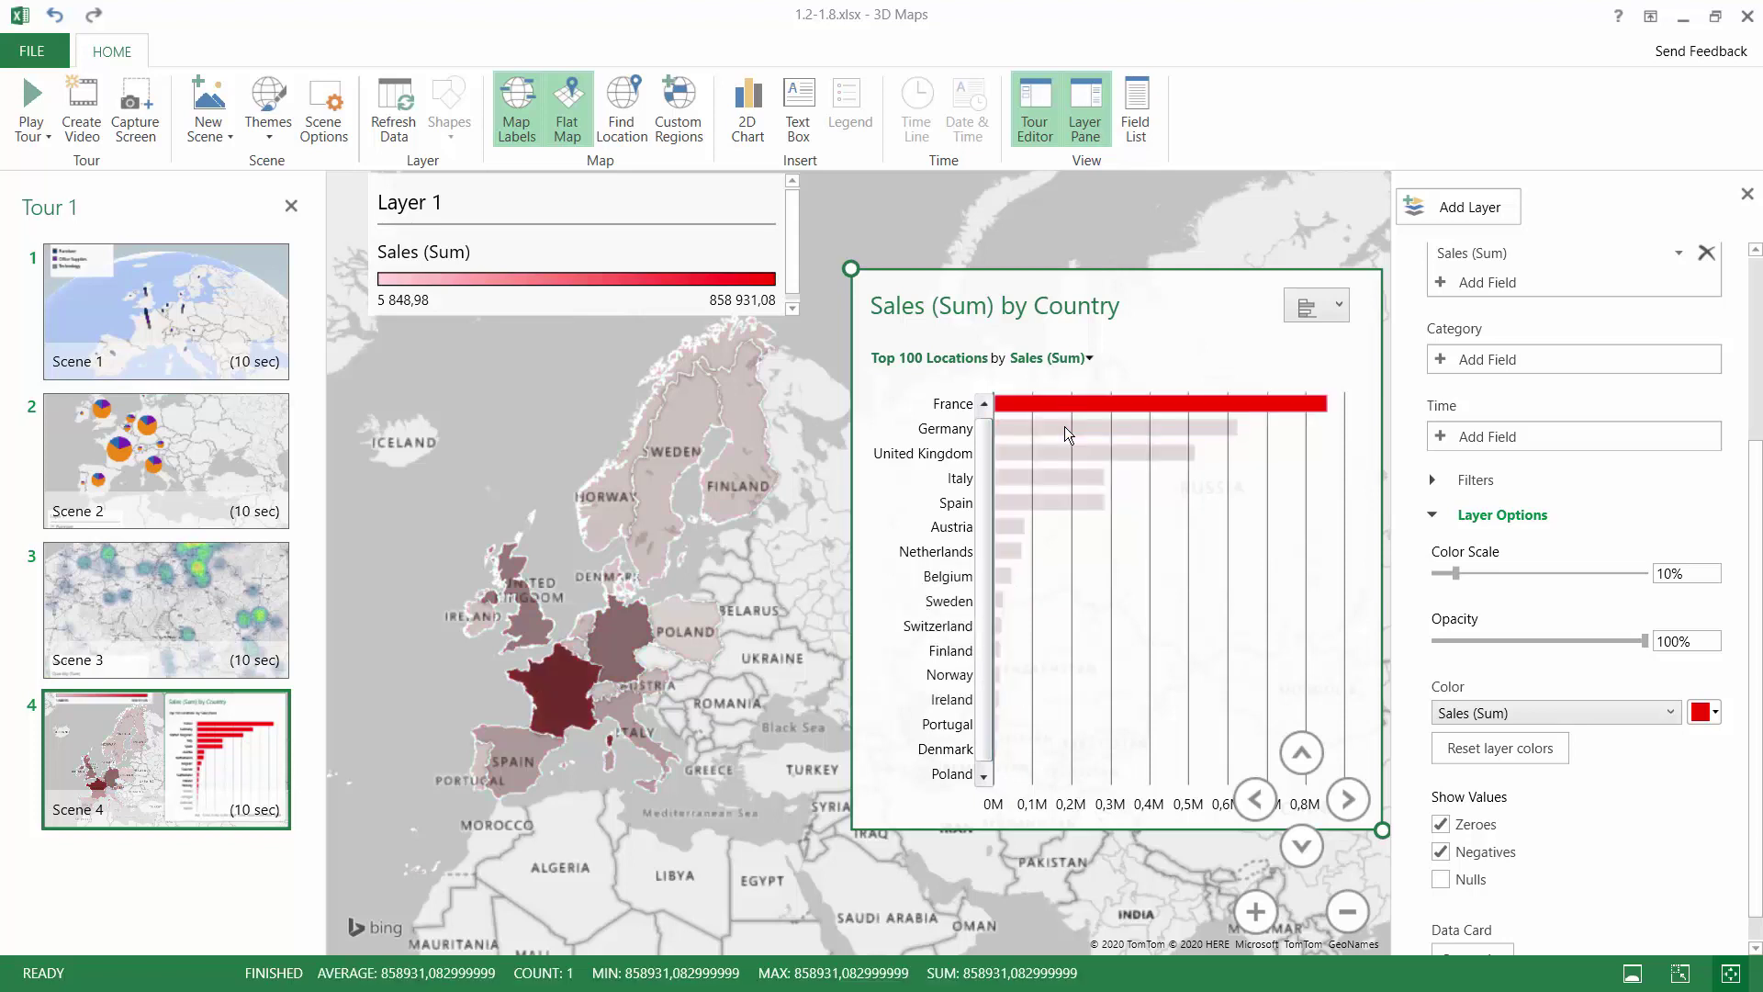
ctrl+click(1065, 426)
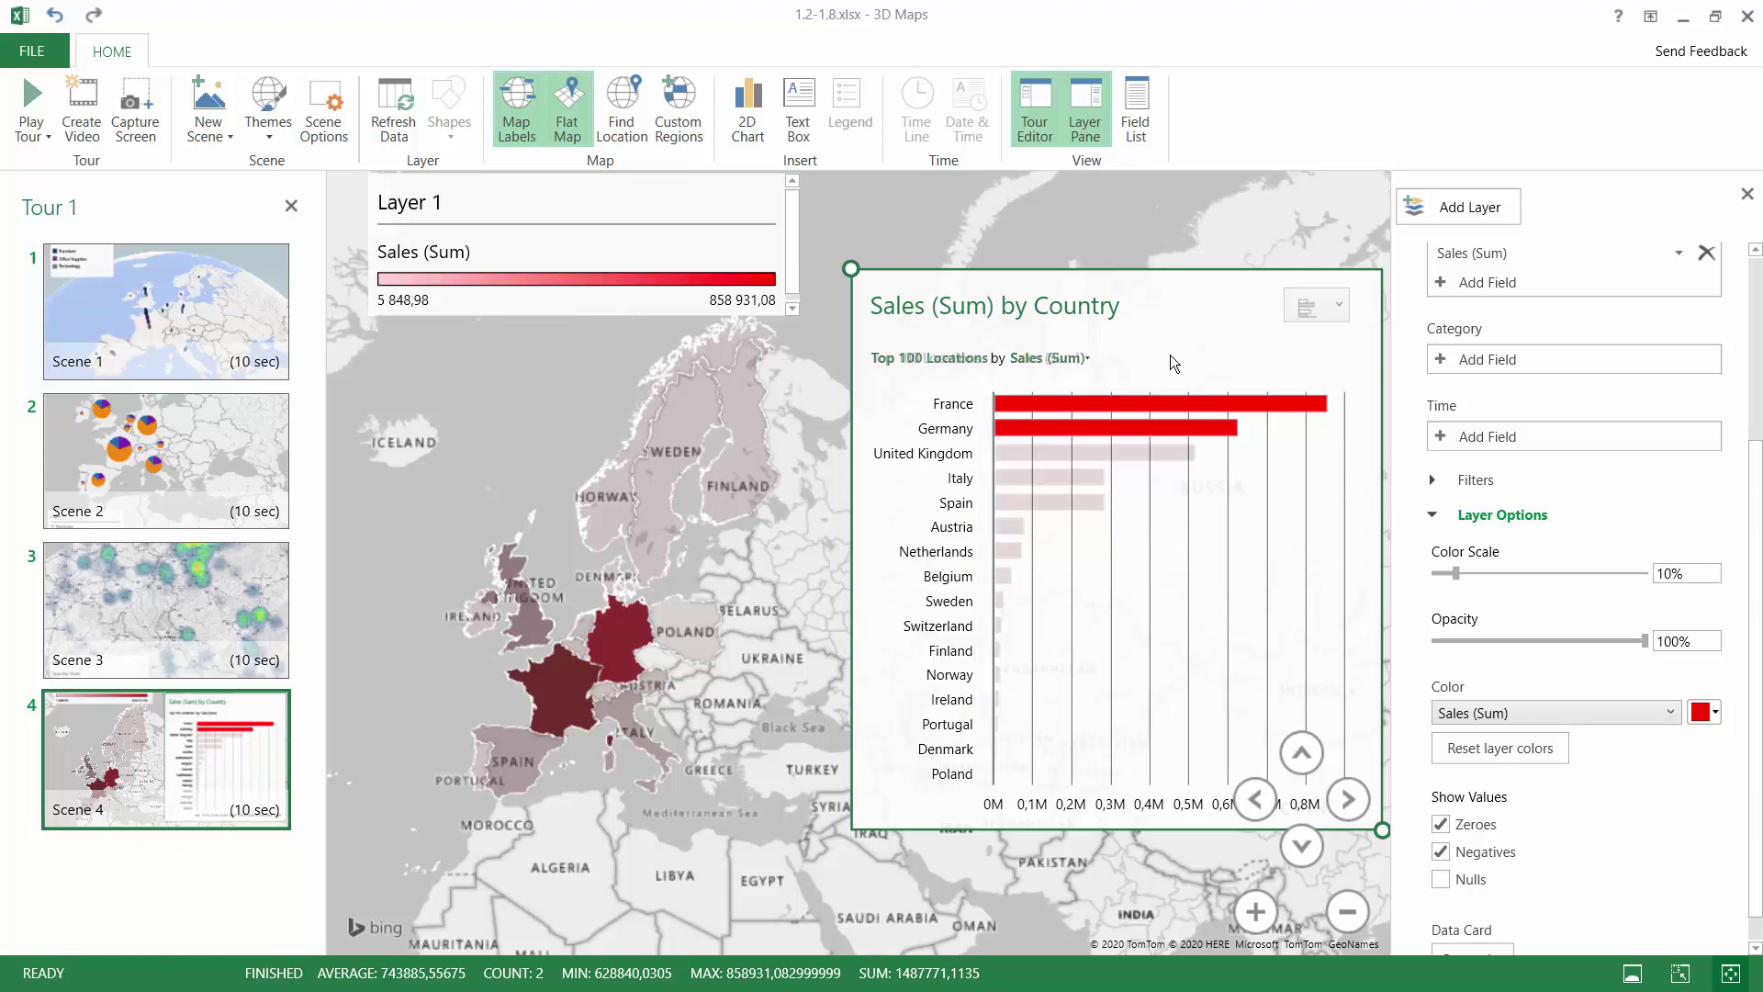
click(780, 613)
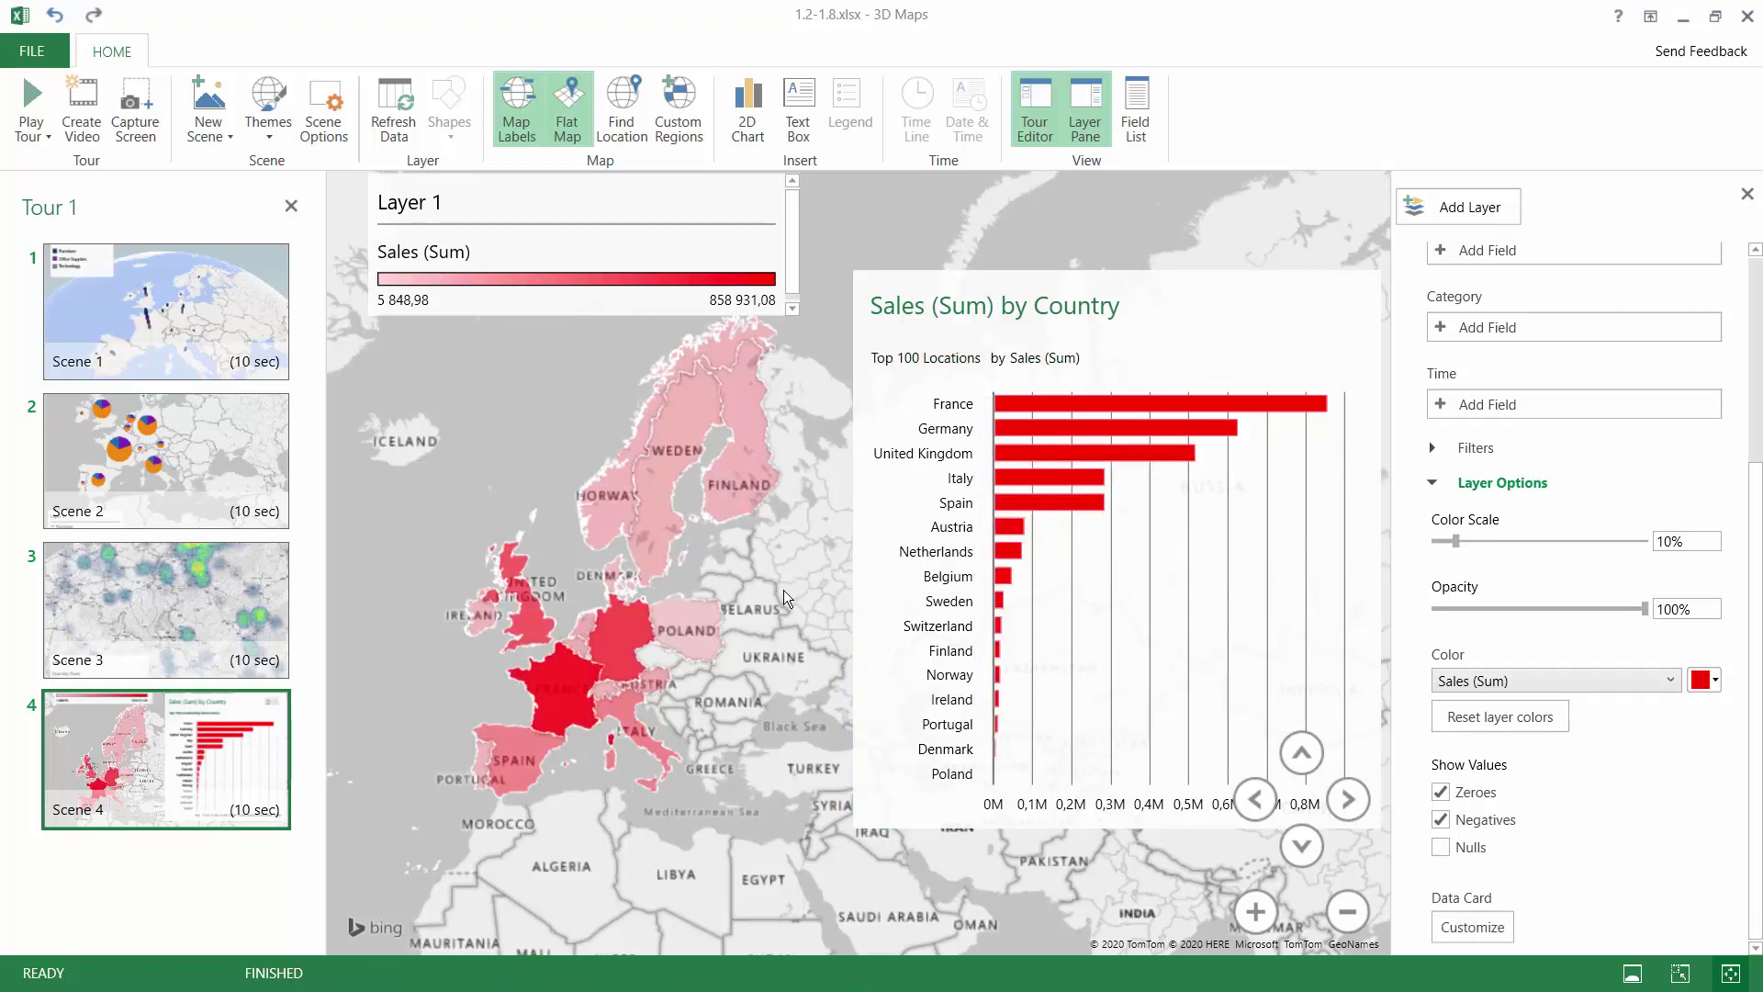
click(624, 624)
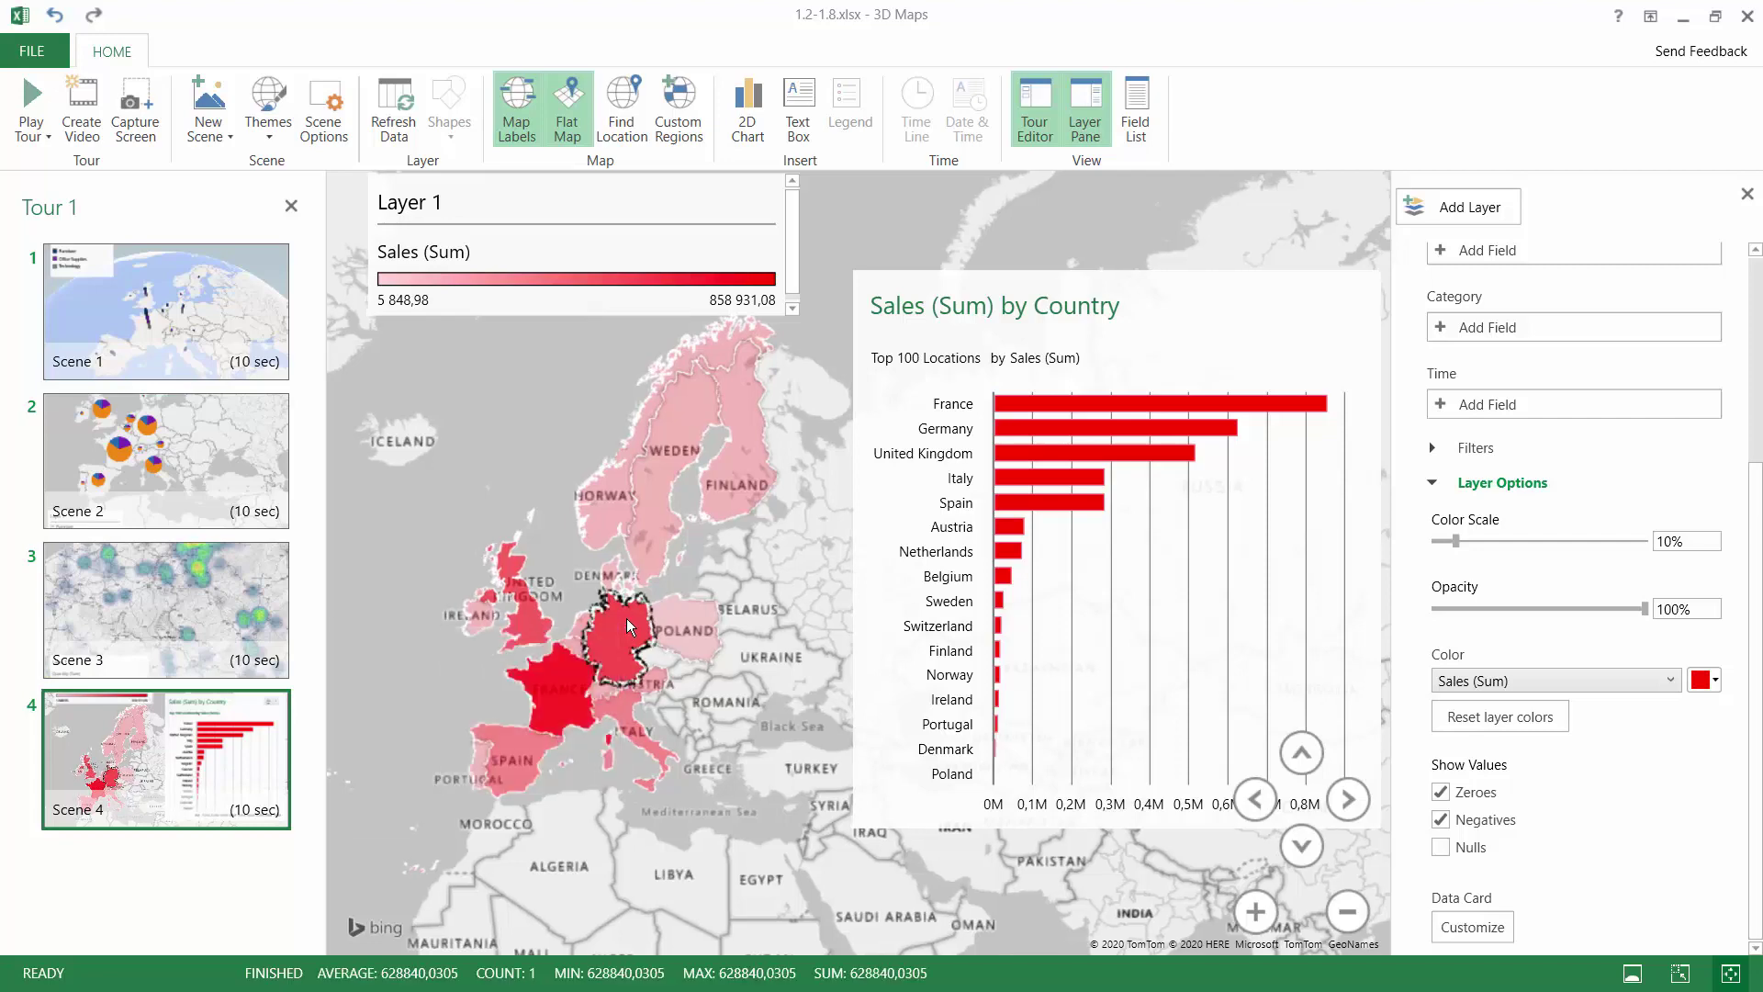
Annotate Germany with the Country field as title and only Sales (Sum) as description.
right_click(626, 619)
click(562, 630)
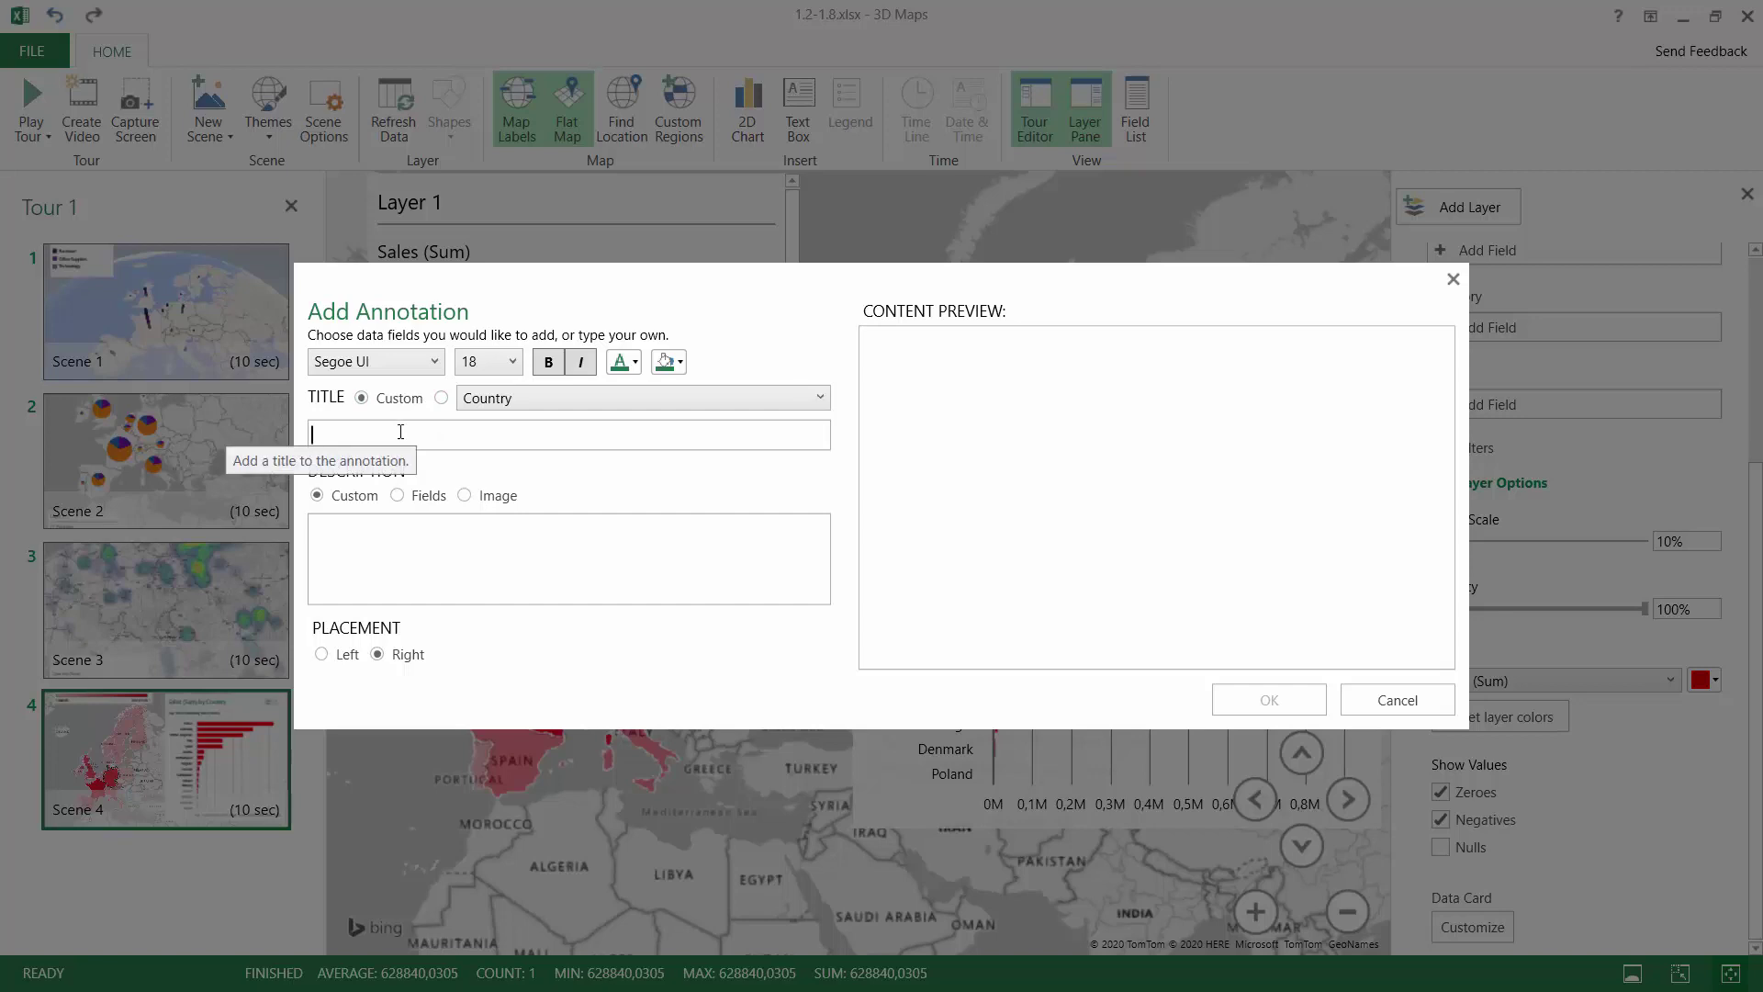
click(442, 397)
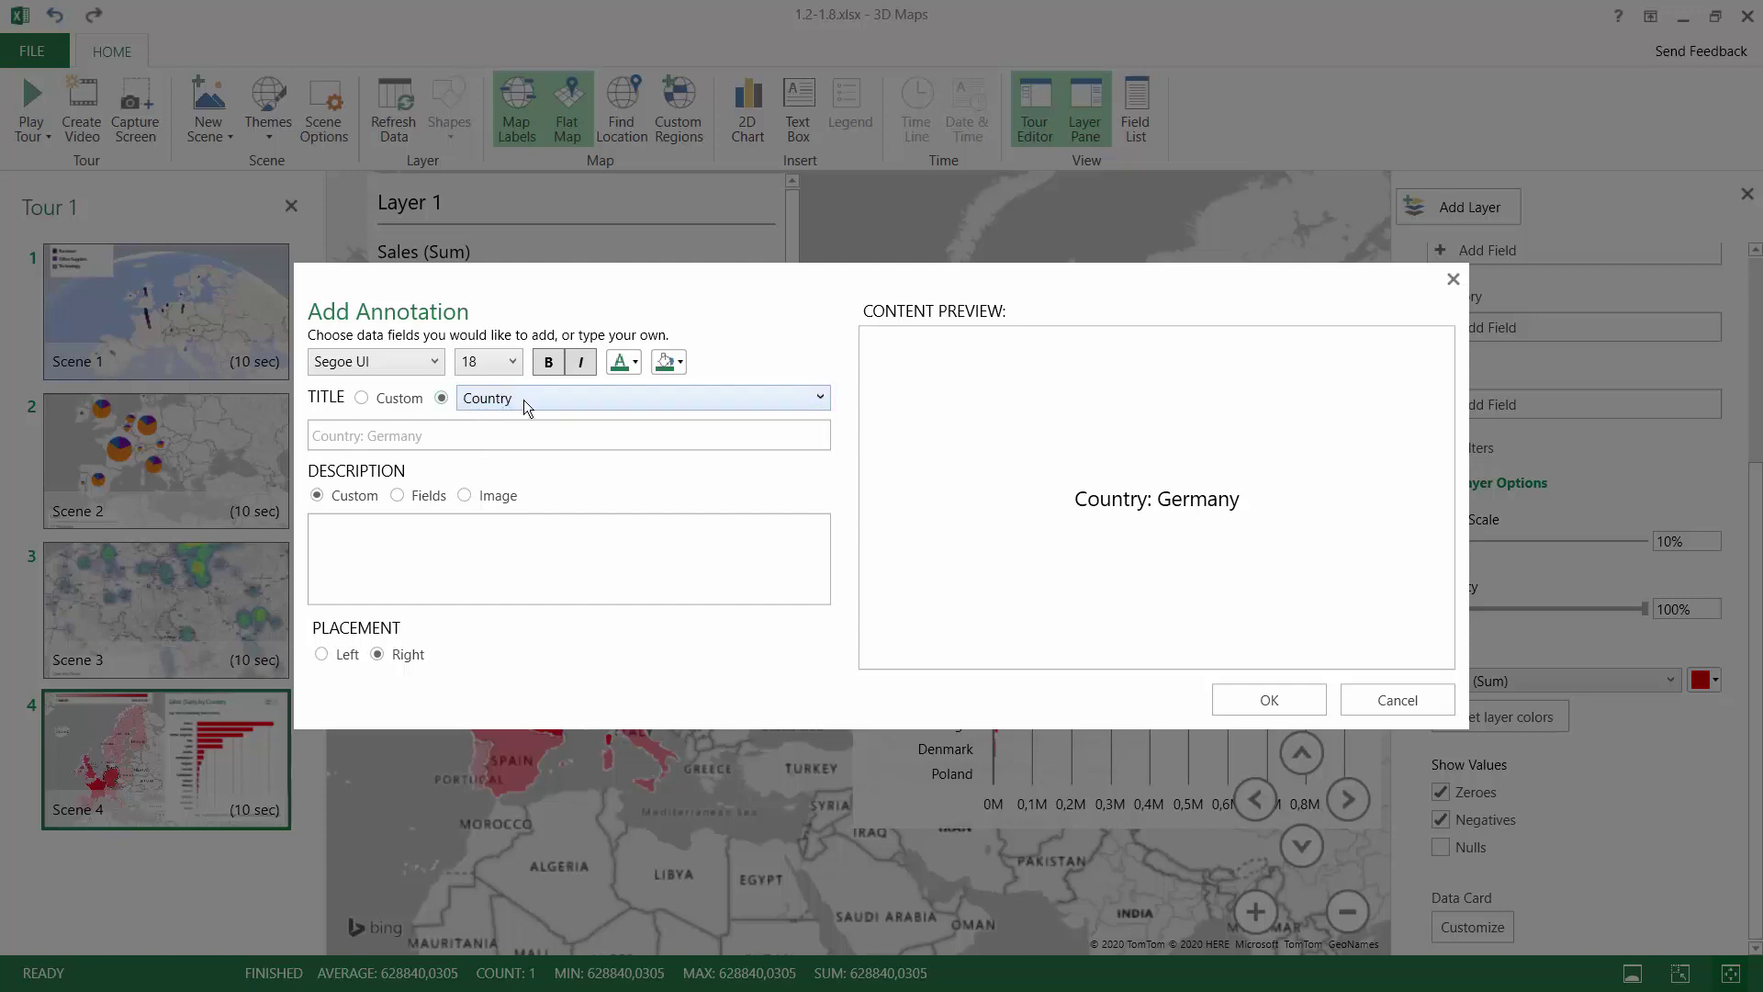
click(396, 495)
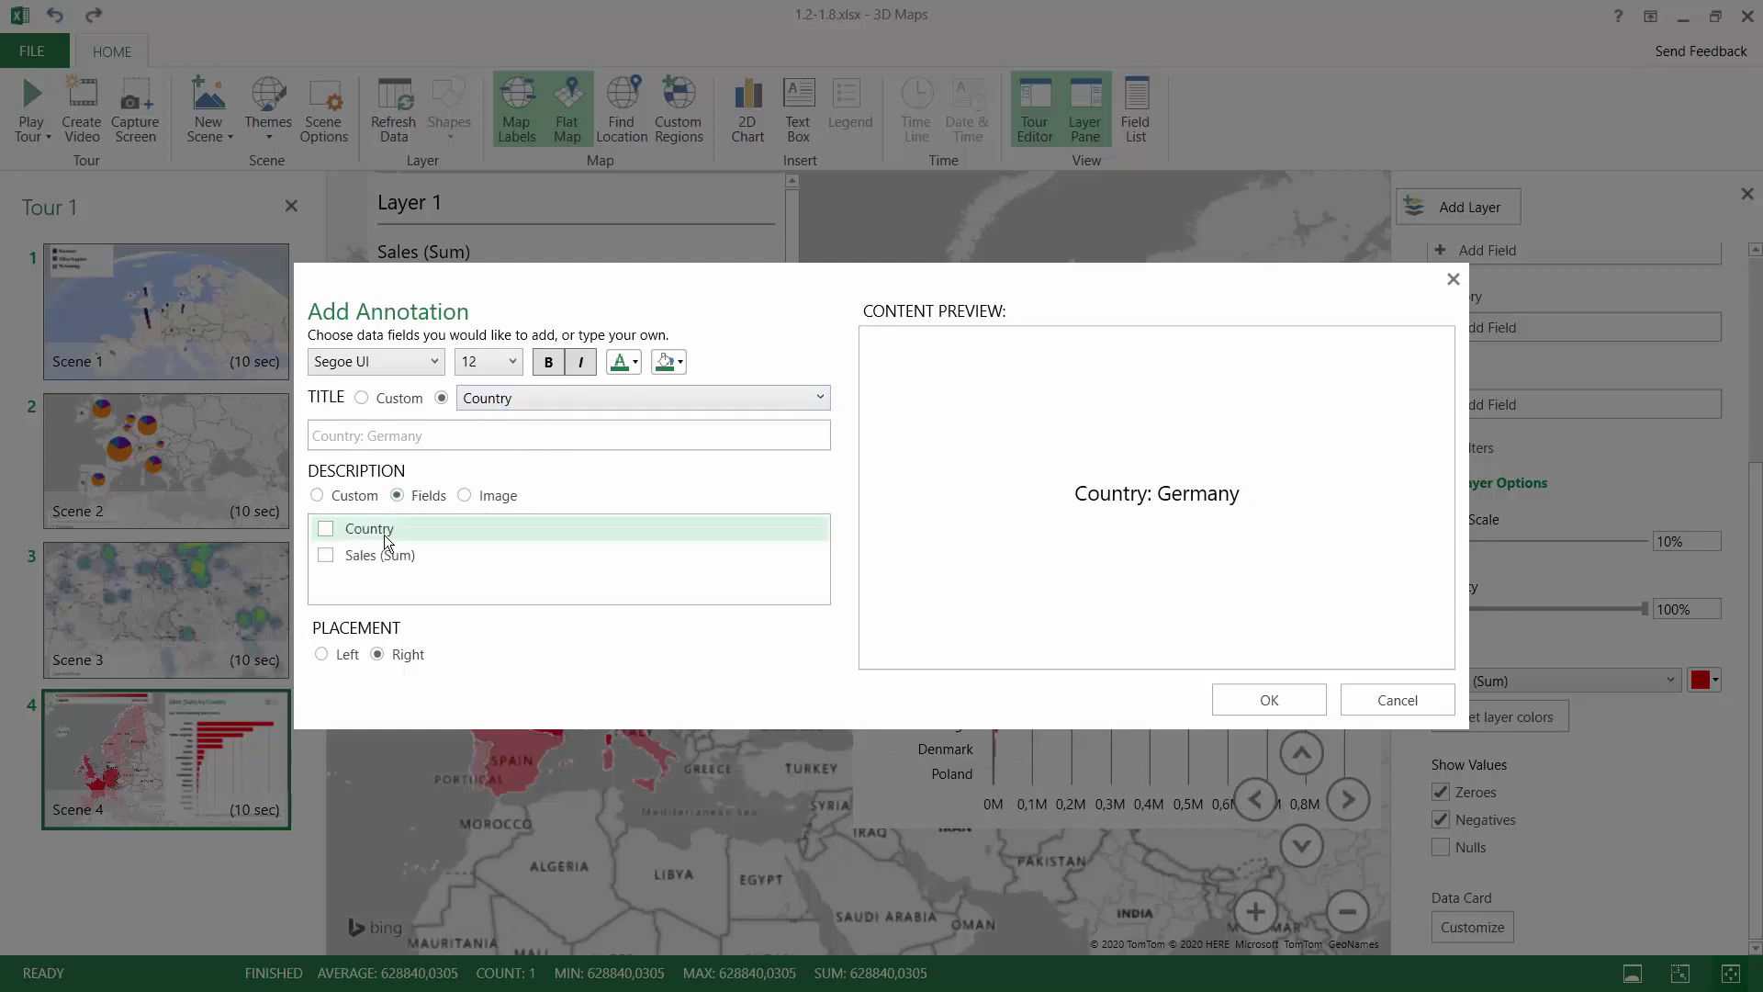
click(325, 555)
click(326, 531)
click(327, 532)
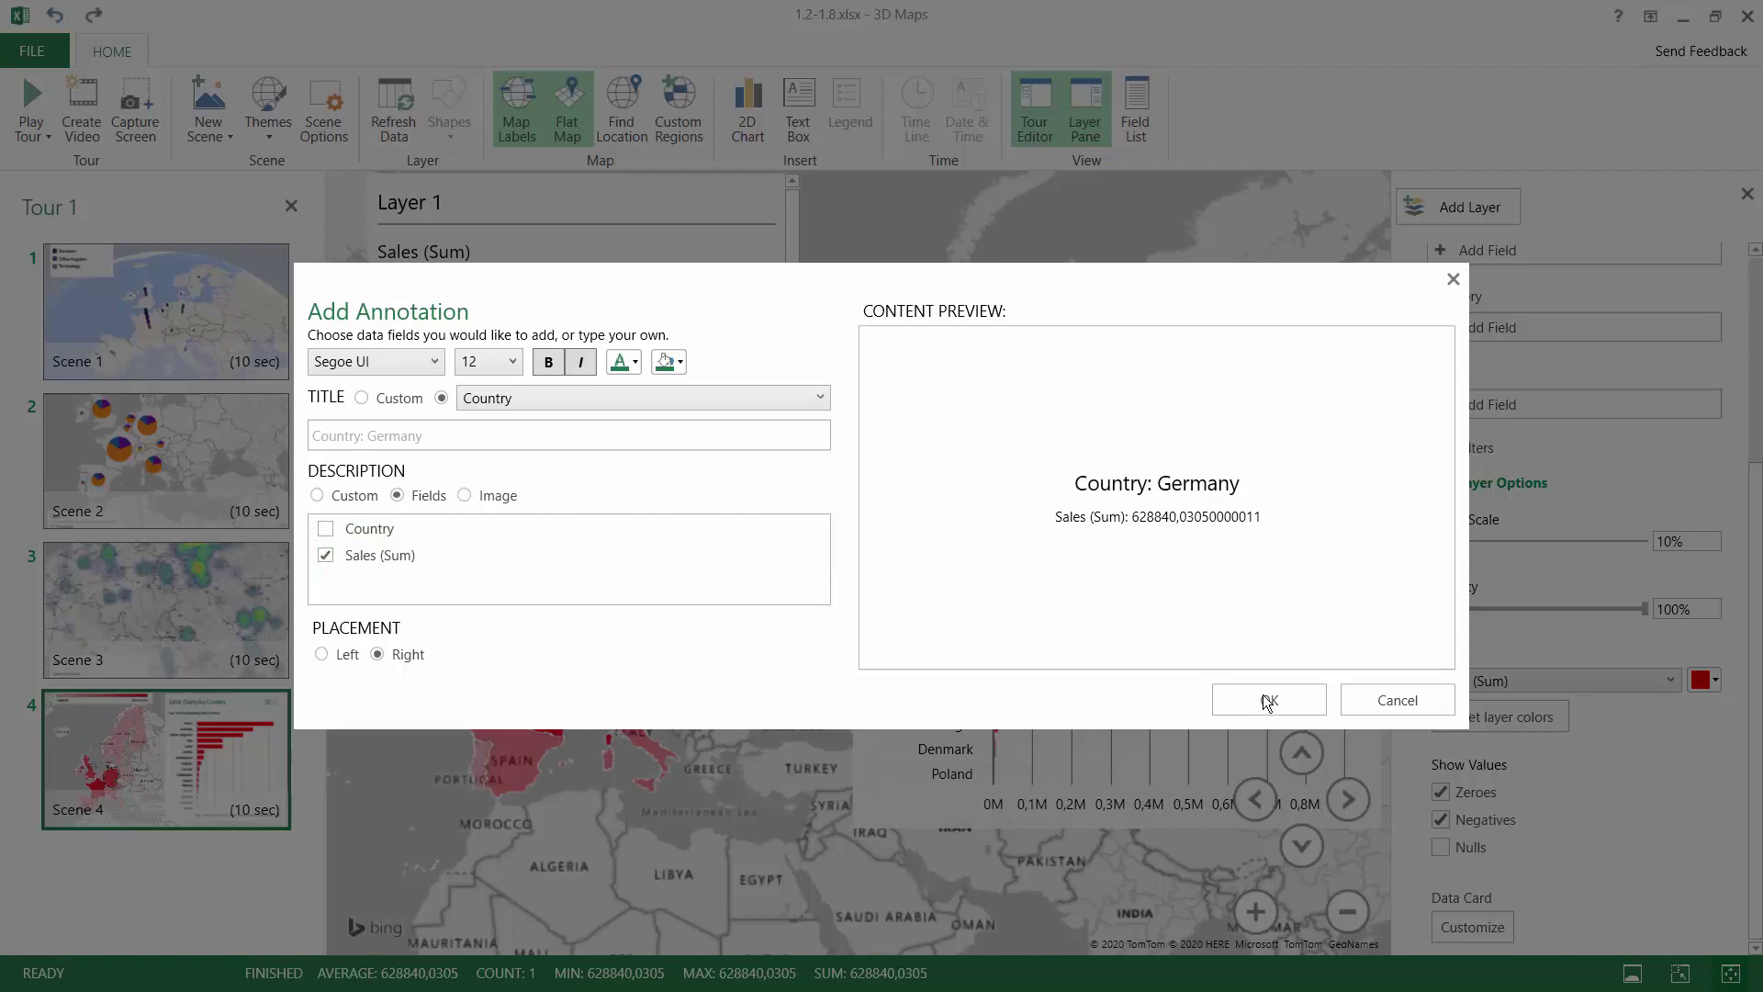
click(1267, 699)
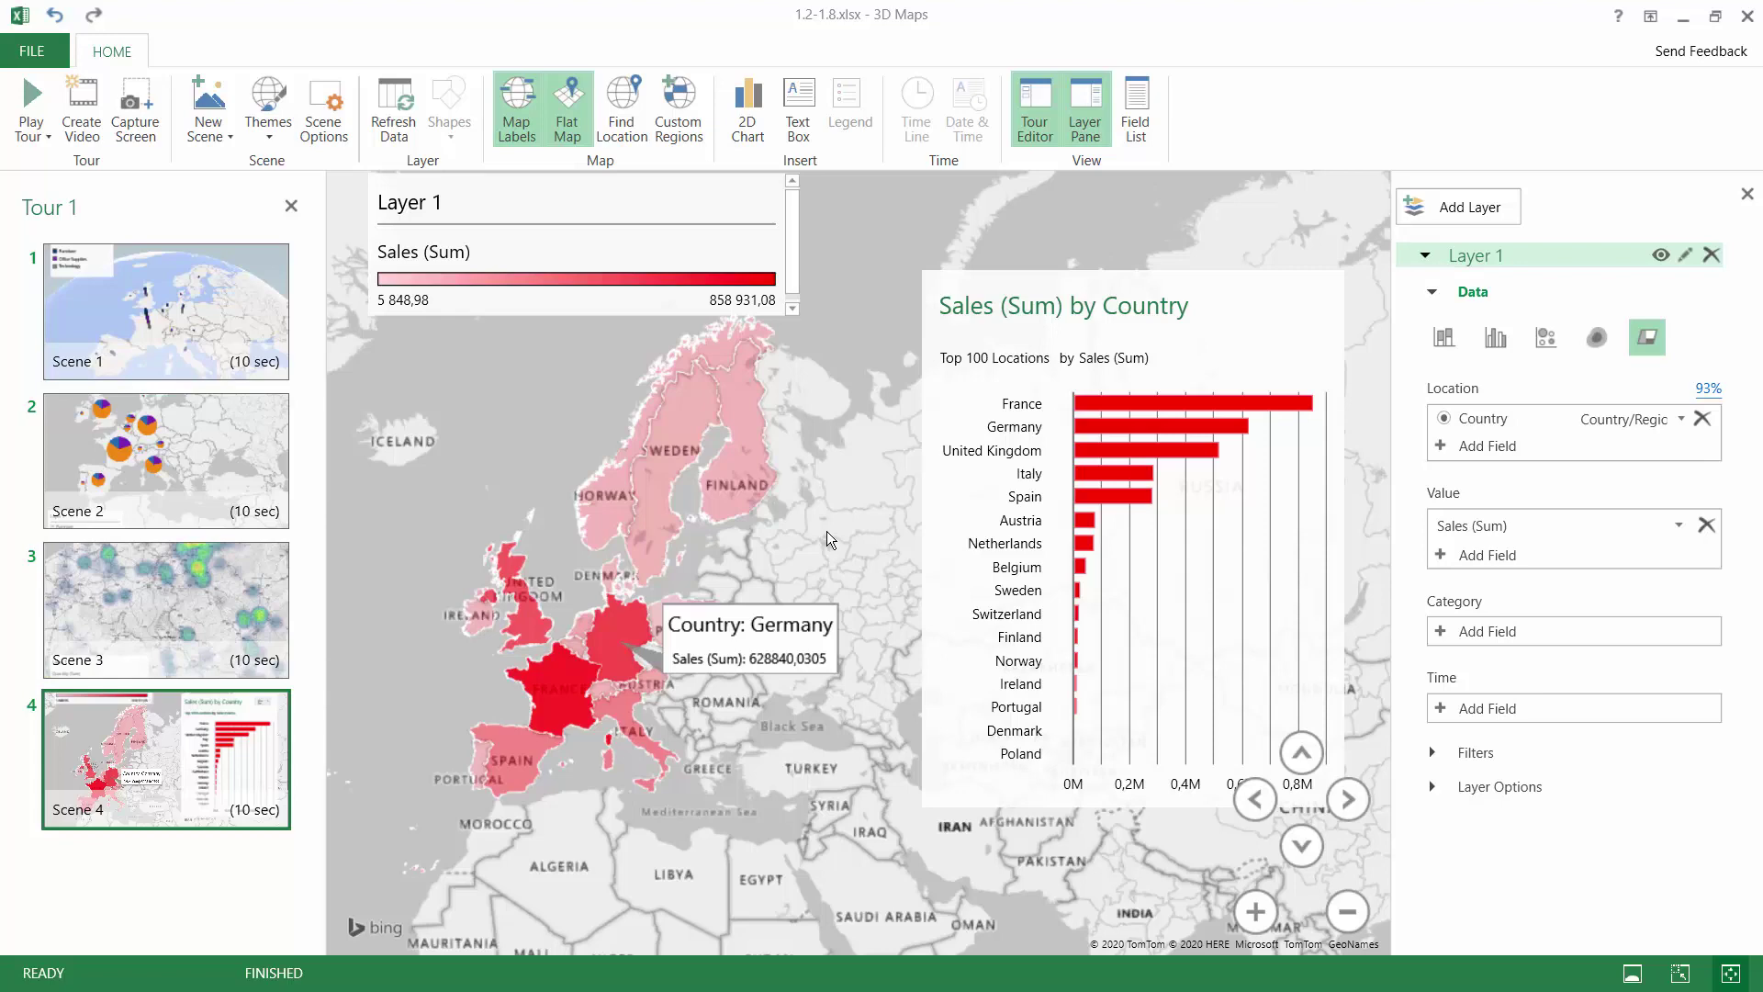
Add a 'safadsf' text box and place it upper left over the Atlantic.
scroll(827, 531, up, 3)
right_click(780, 659)
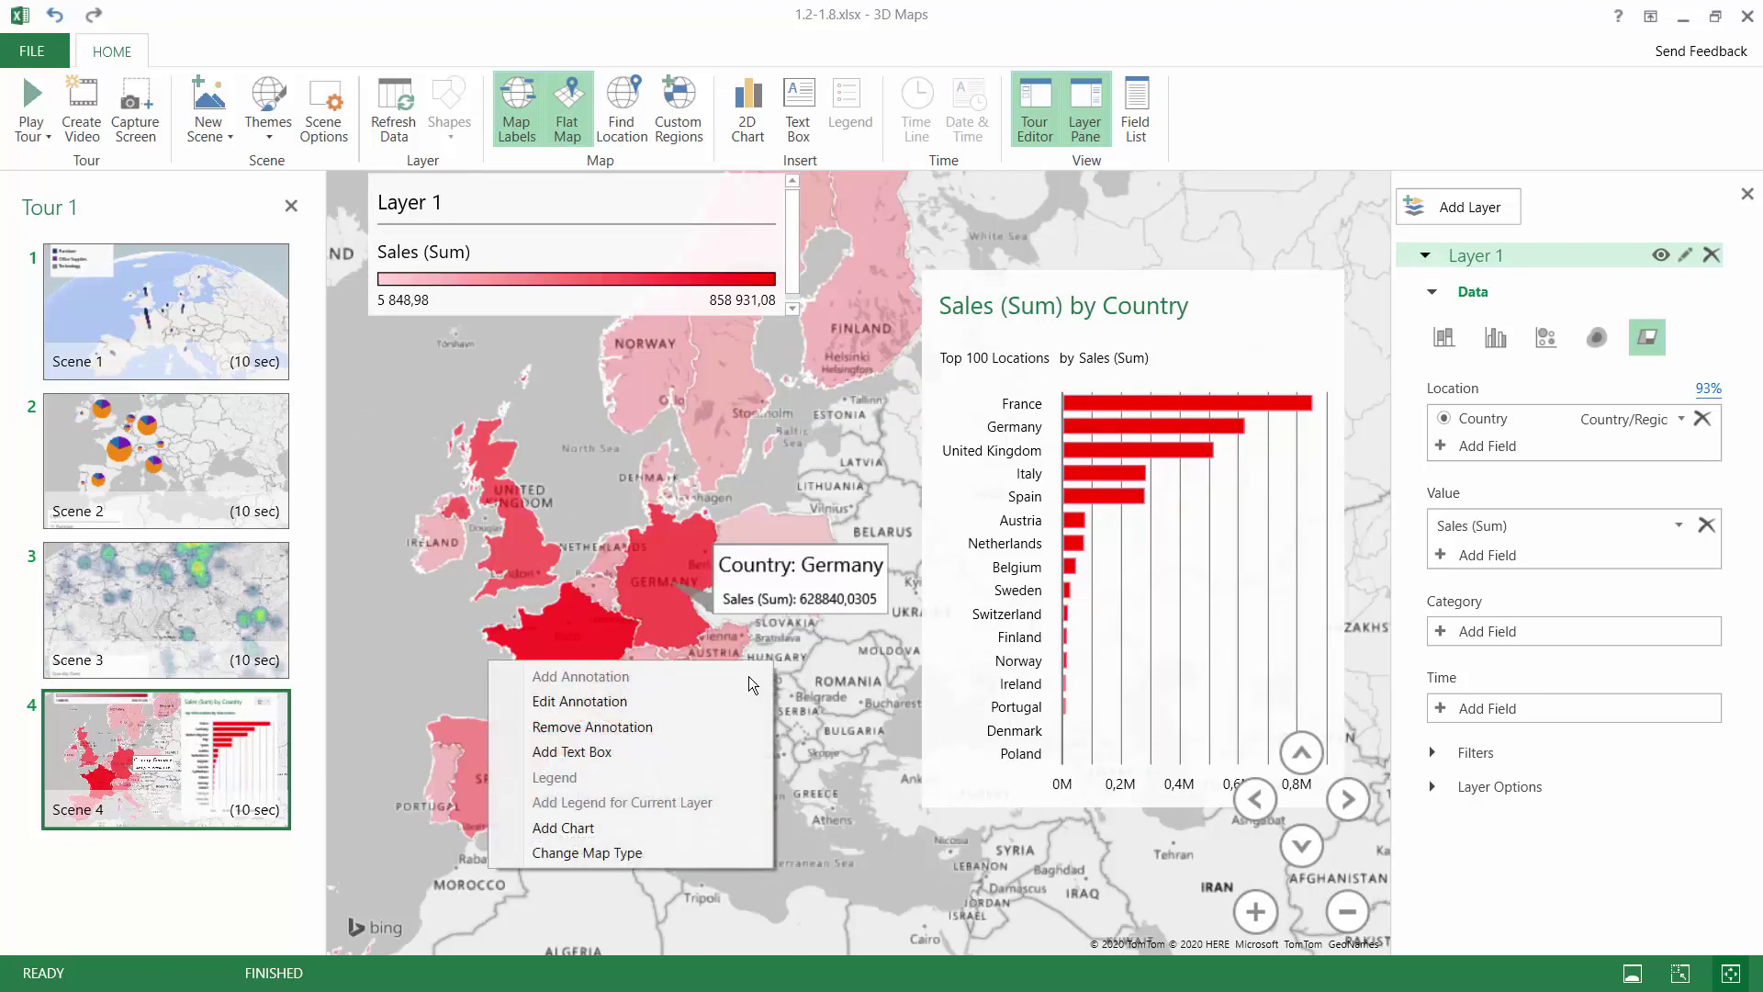
click(617, 752)
text(safadsf)
click(1231, 635)
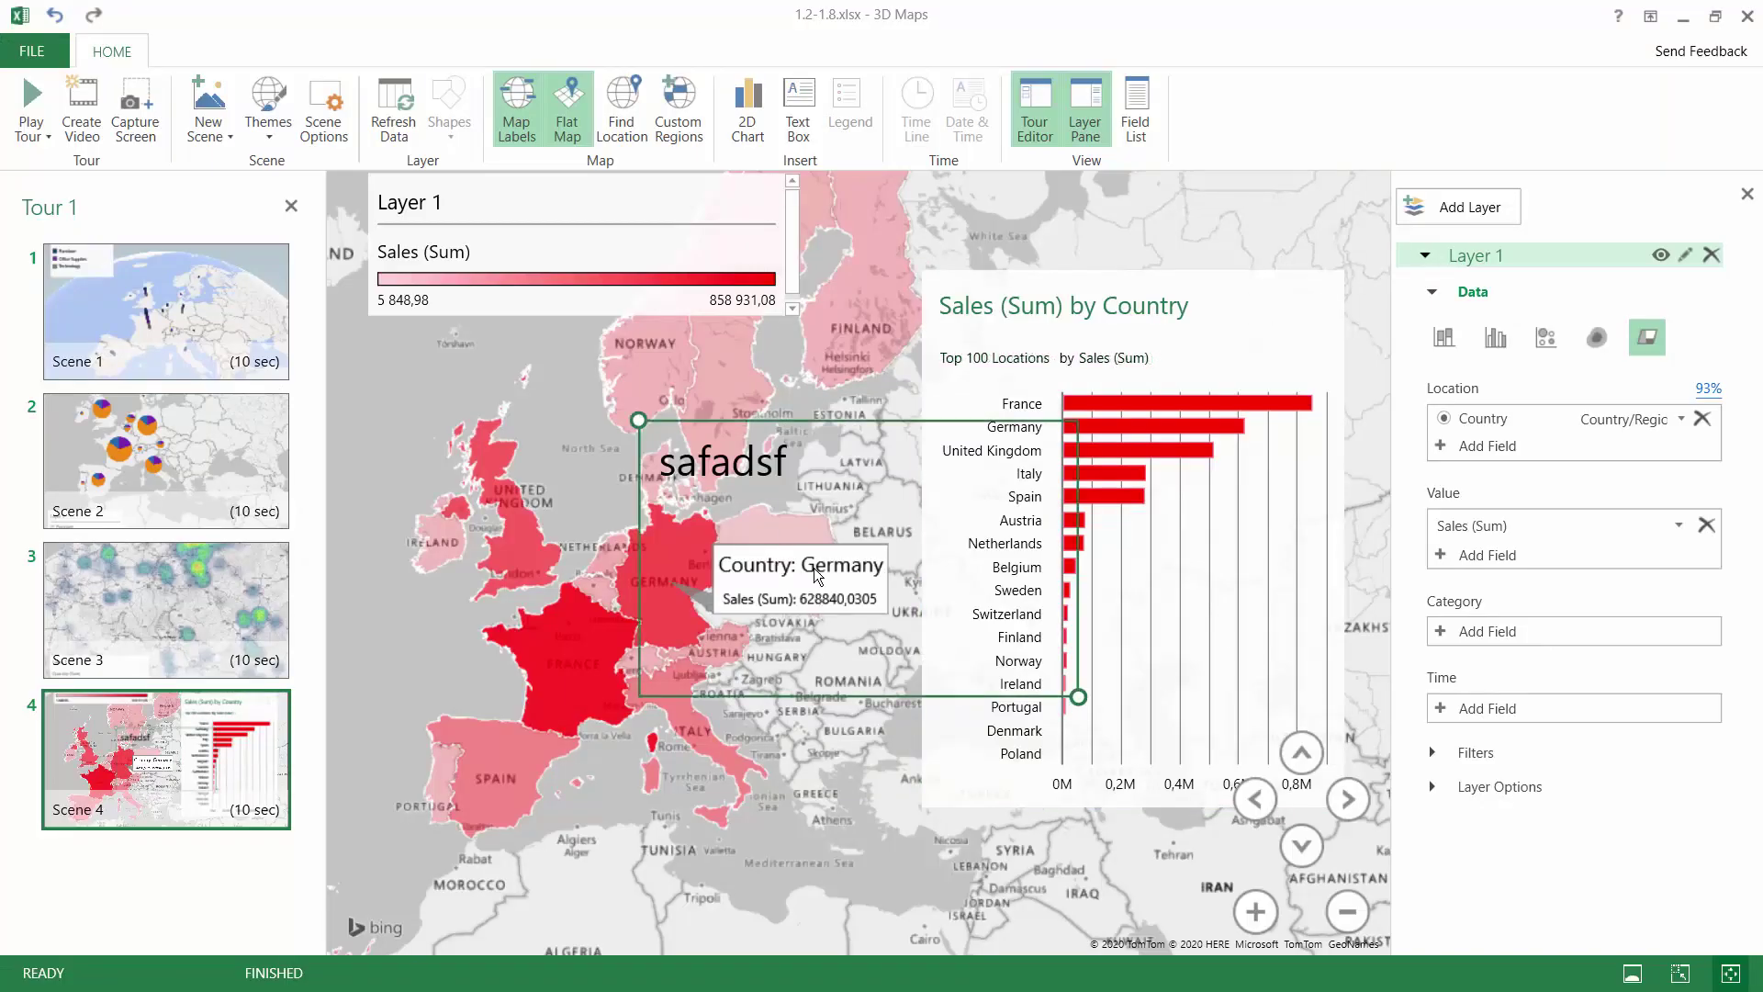
drag(790, 421, 515, 352)
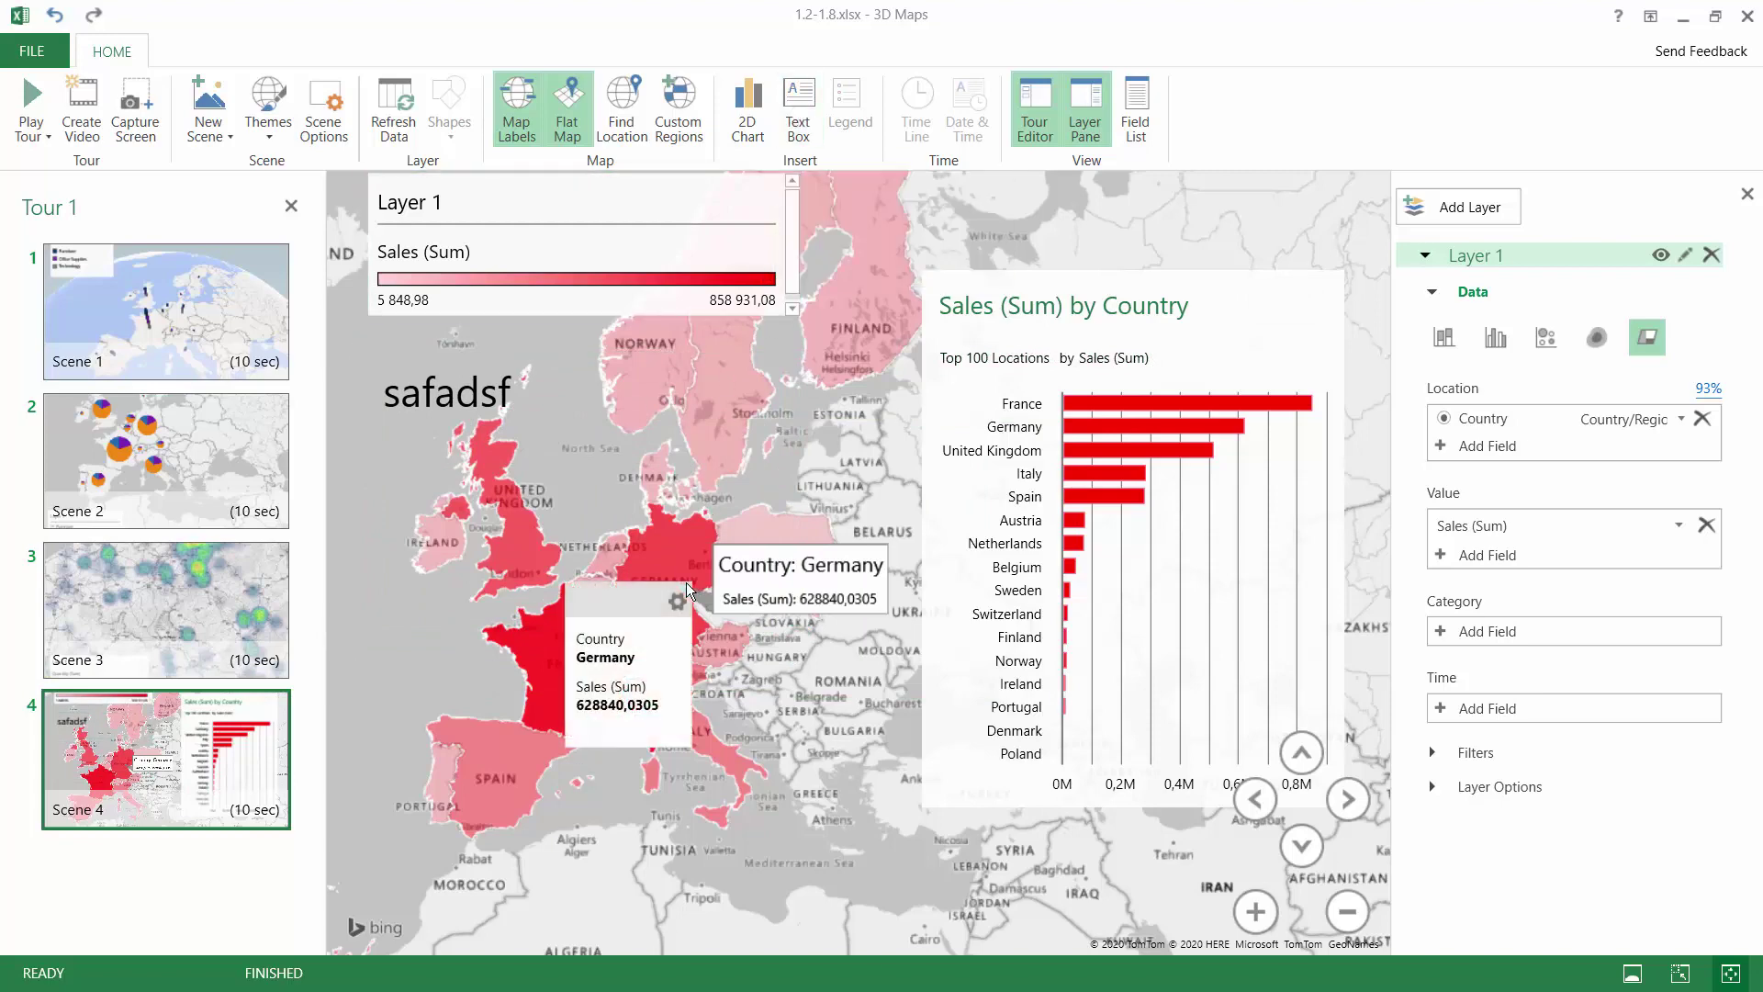
scroll(691, 505, down, 5)
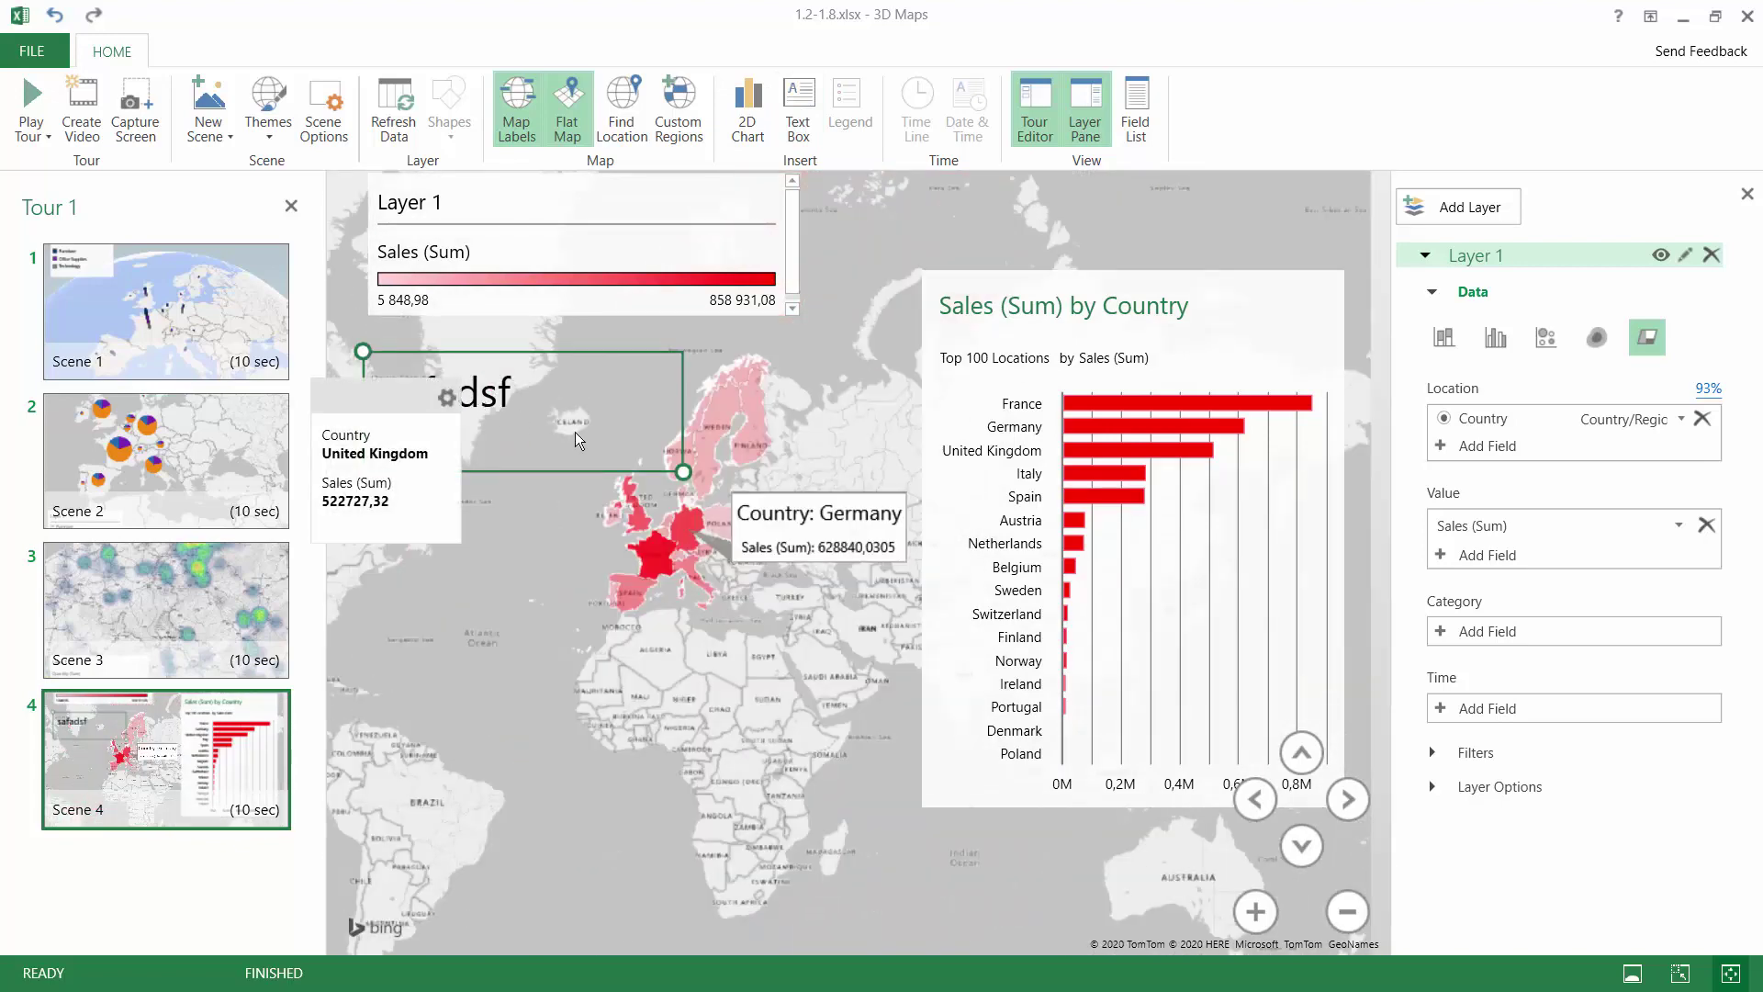
mouse_move(797, 535)
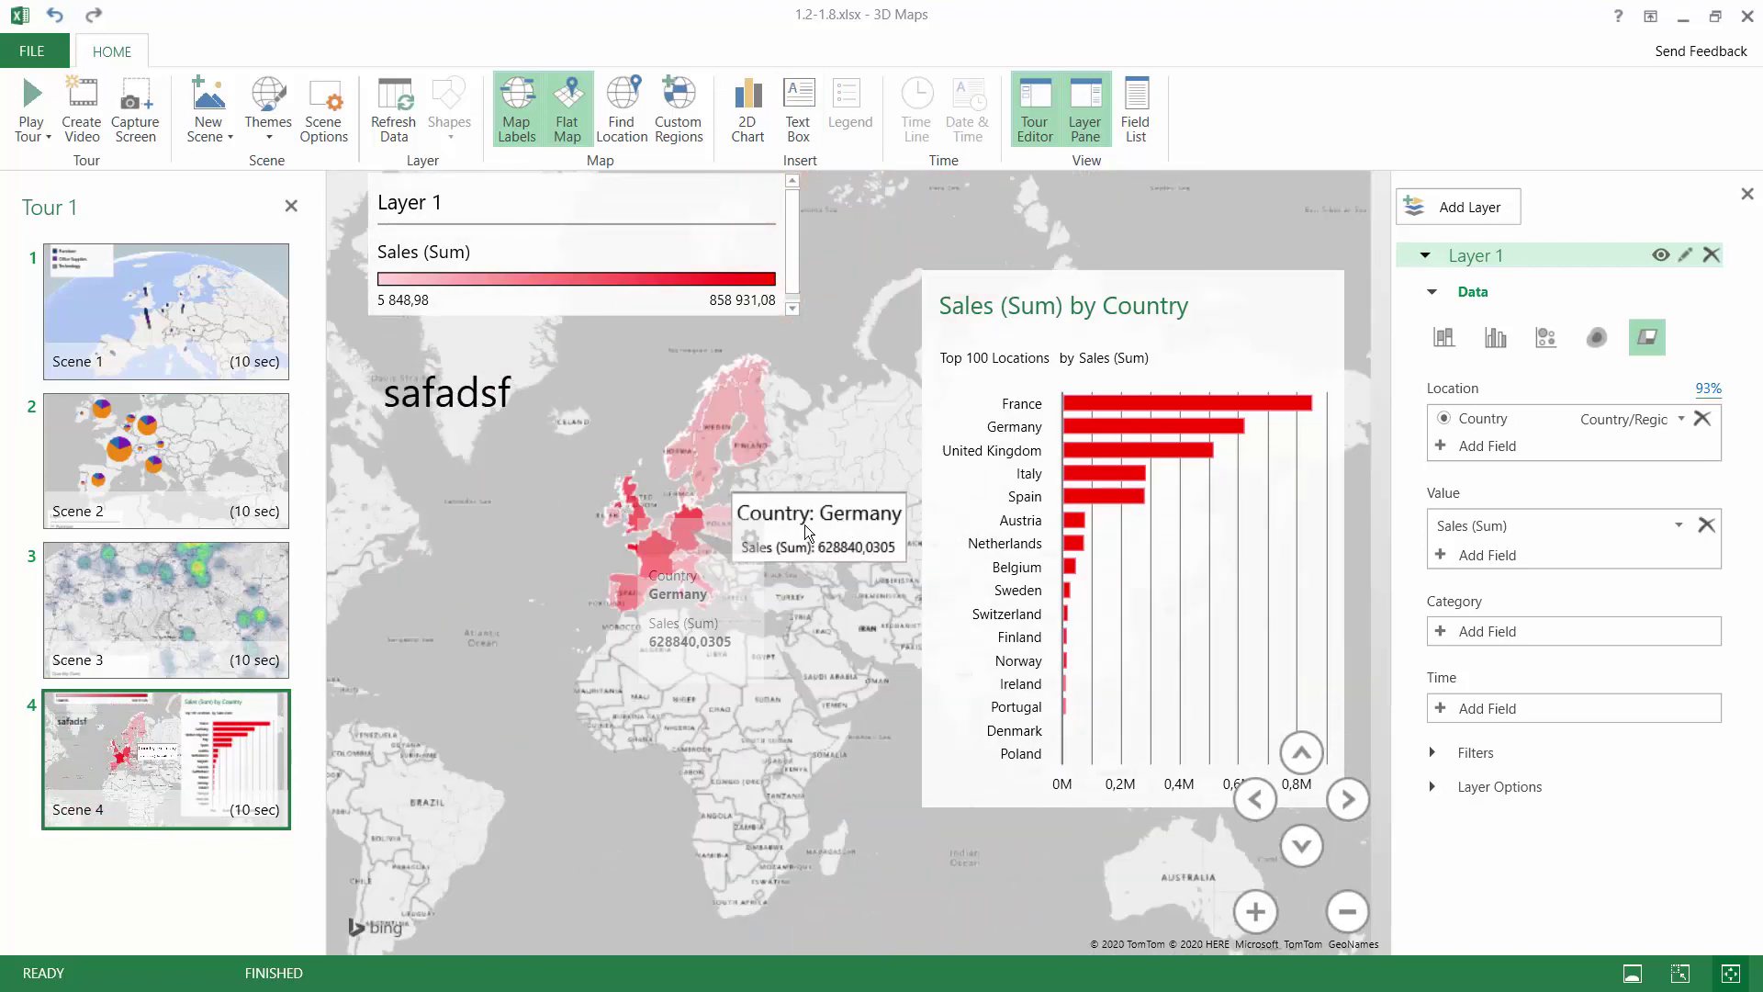
scroll(813, 531, up, 5)
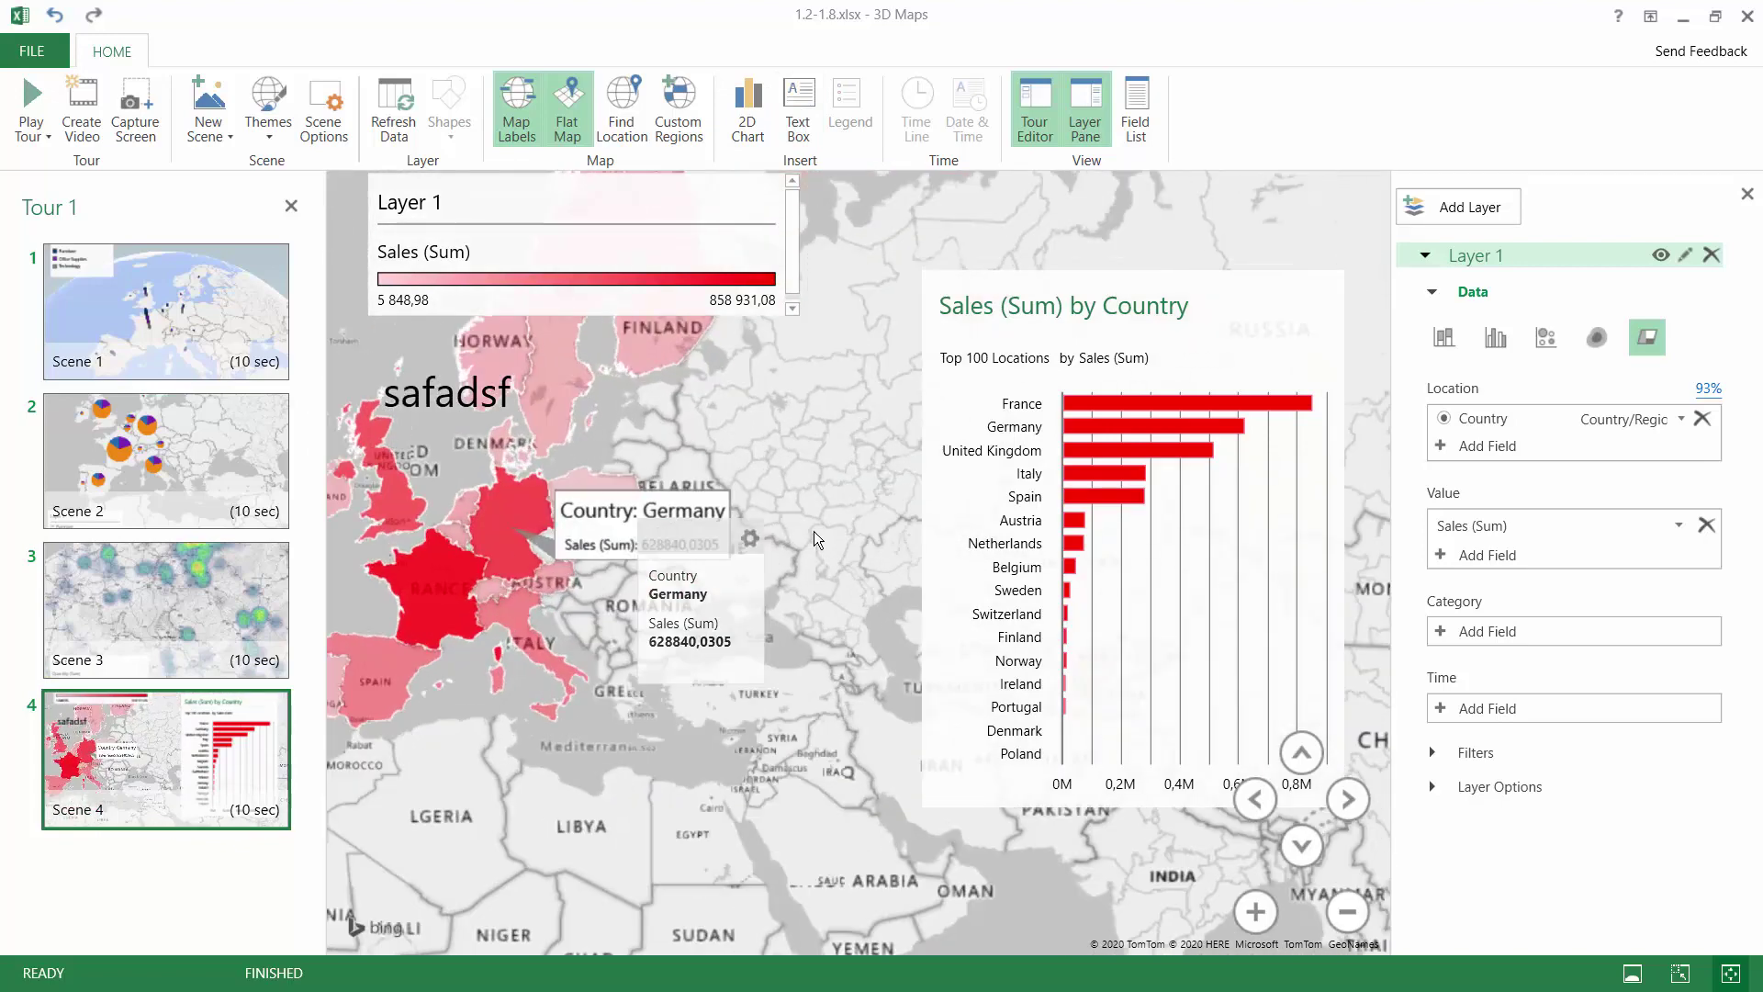